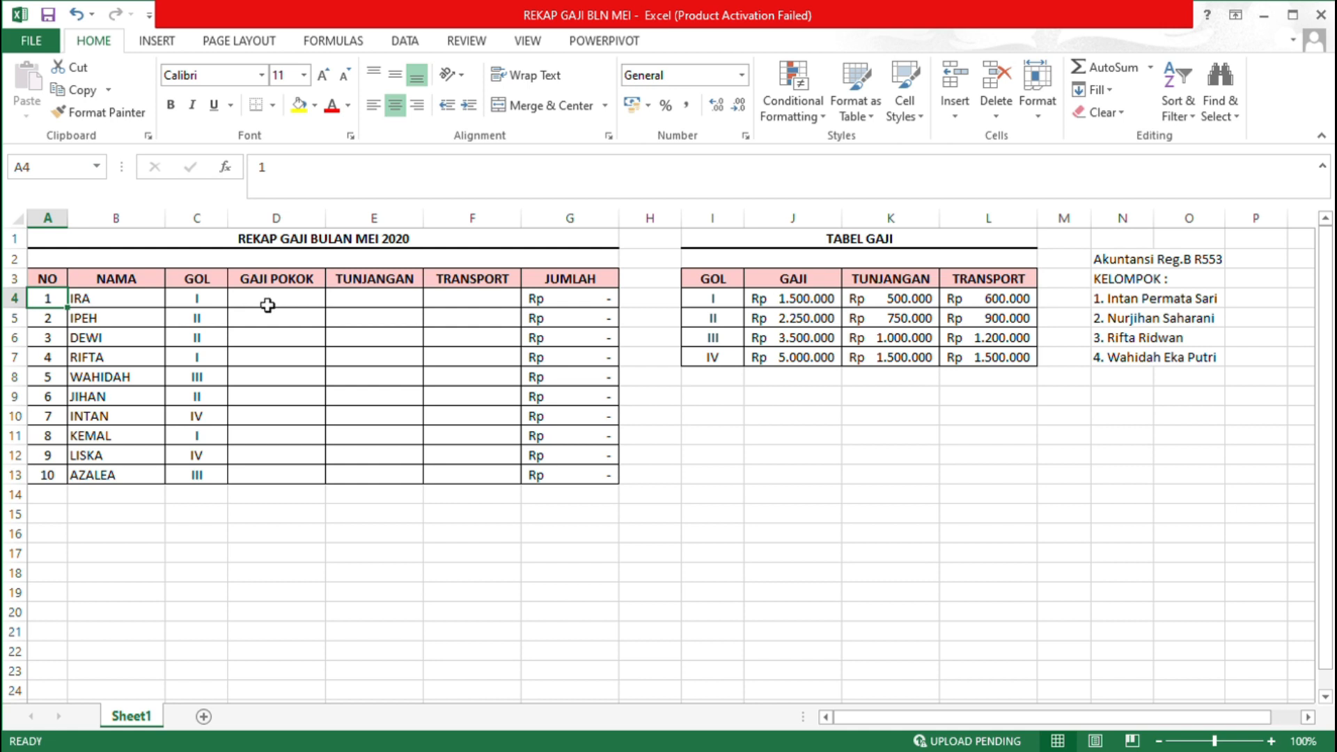
# Enter =VLOOKUP(C4;$I$4:$L$7;2;0) in D4 to look up the first employee's GAJI POKOK from the salary table.
pyautogui.click(267, 305)
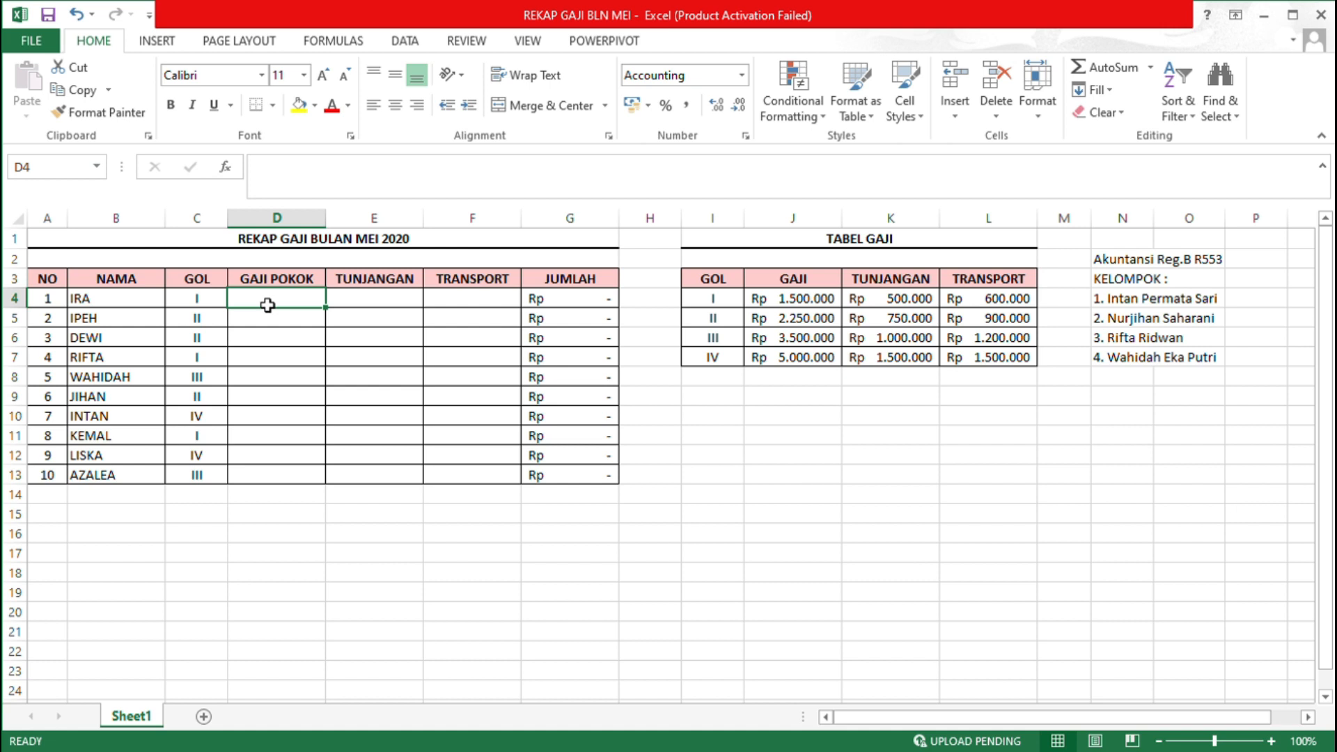
pyautogui.write('=V')
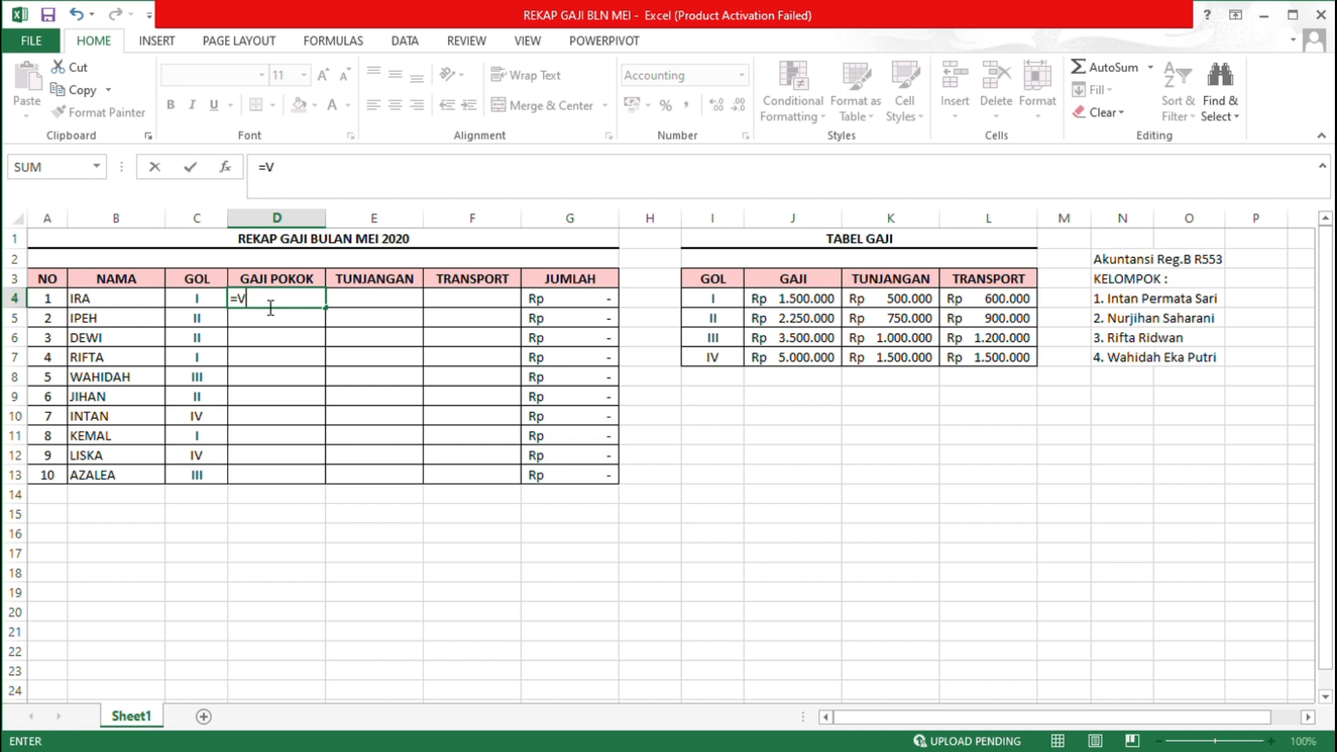
pyautogui.write('LOOKUP(')
pyautogui.click(195, 307)
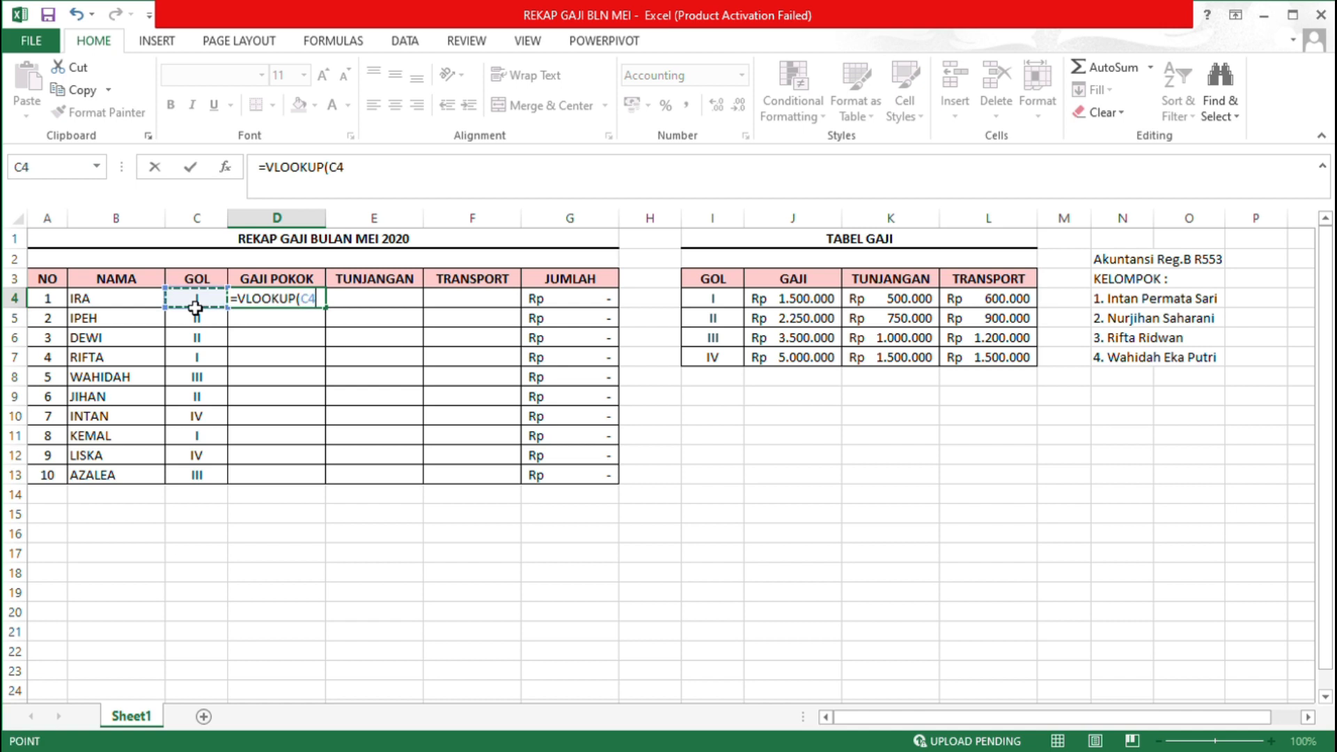
pyautogui.write(';')
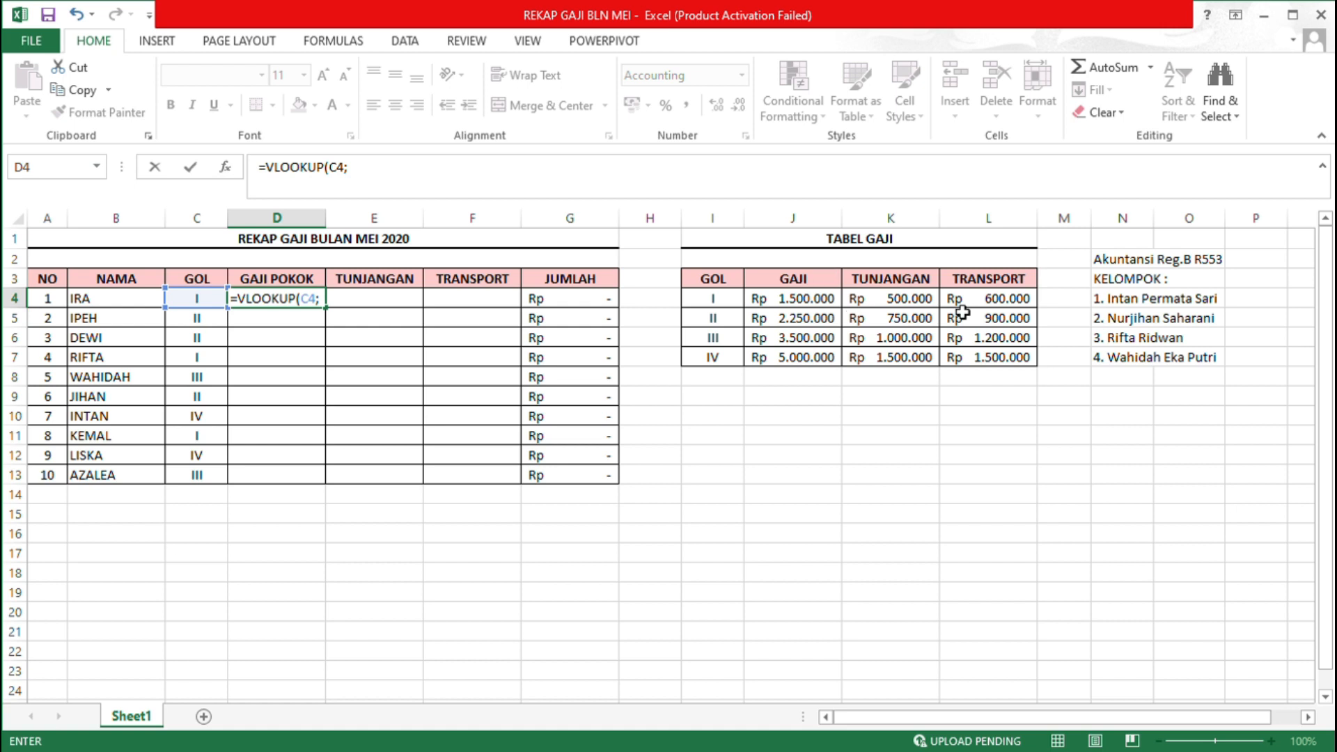
pyautogui.moveTo(717, 308); pyautogui.dragTo(984, 367)
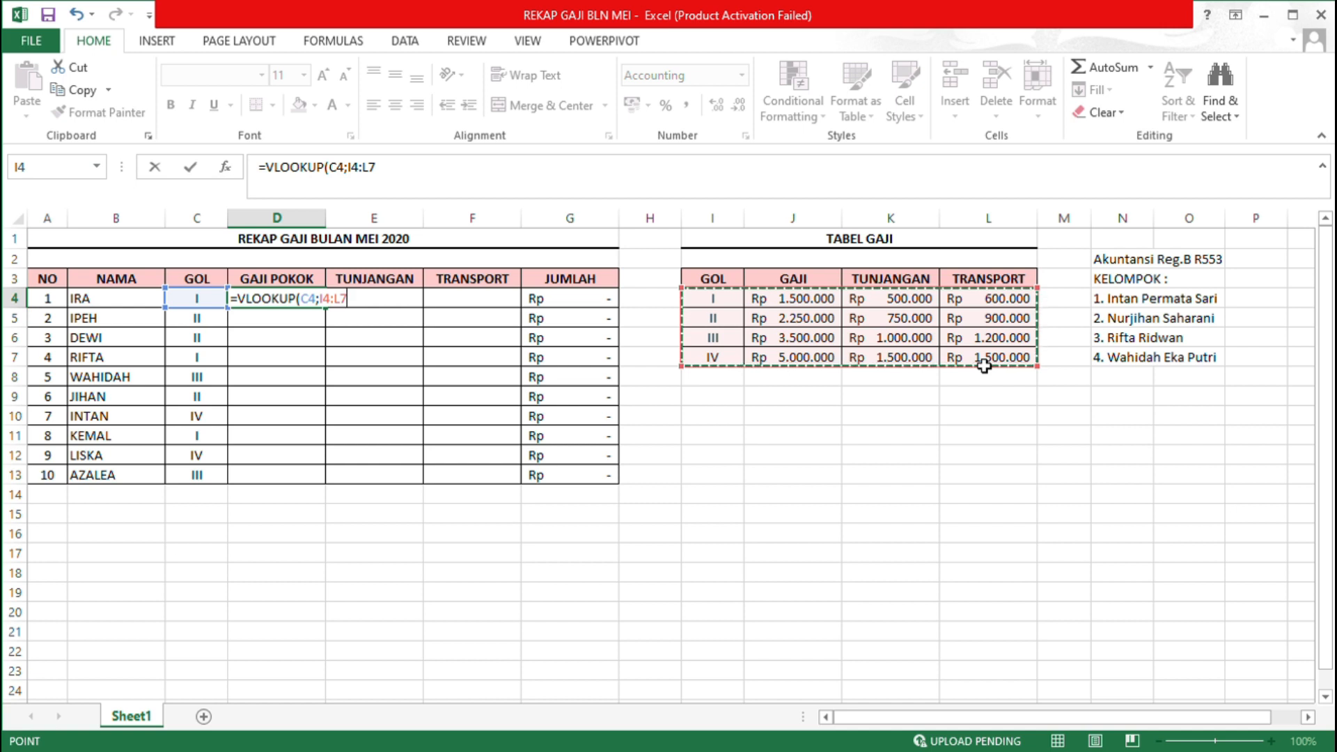
pyautogui.press('F4')
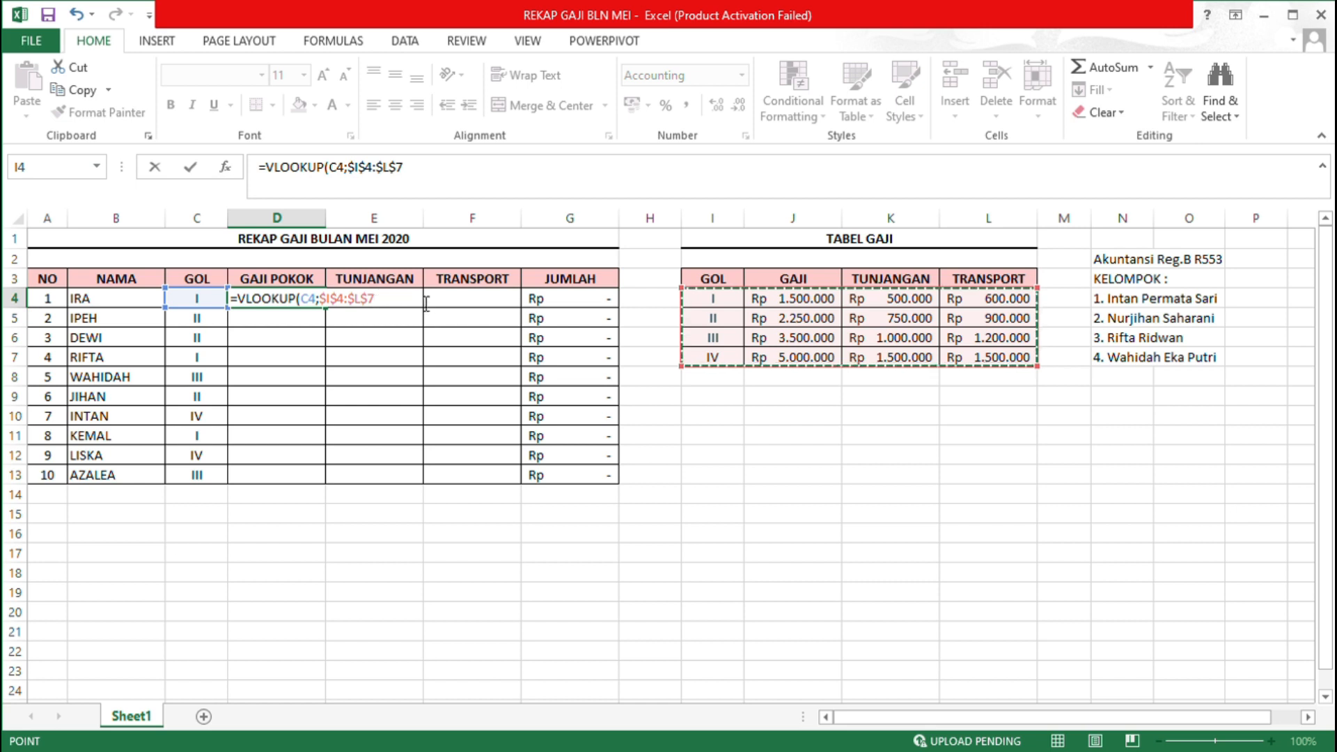
pyautogui.write(';')
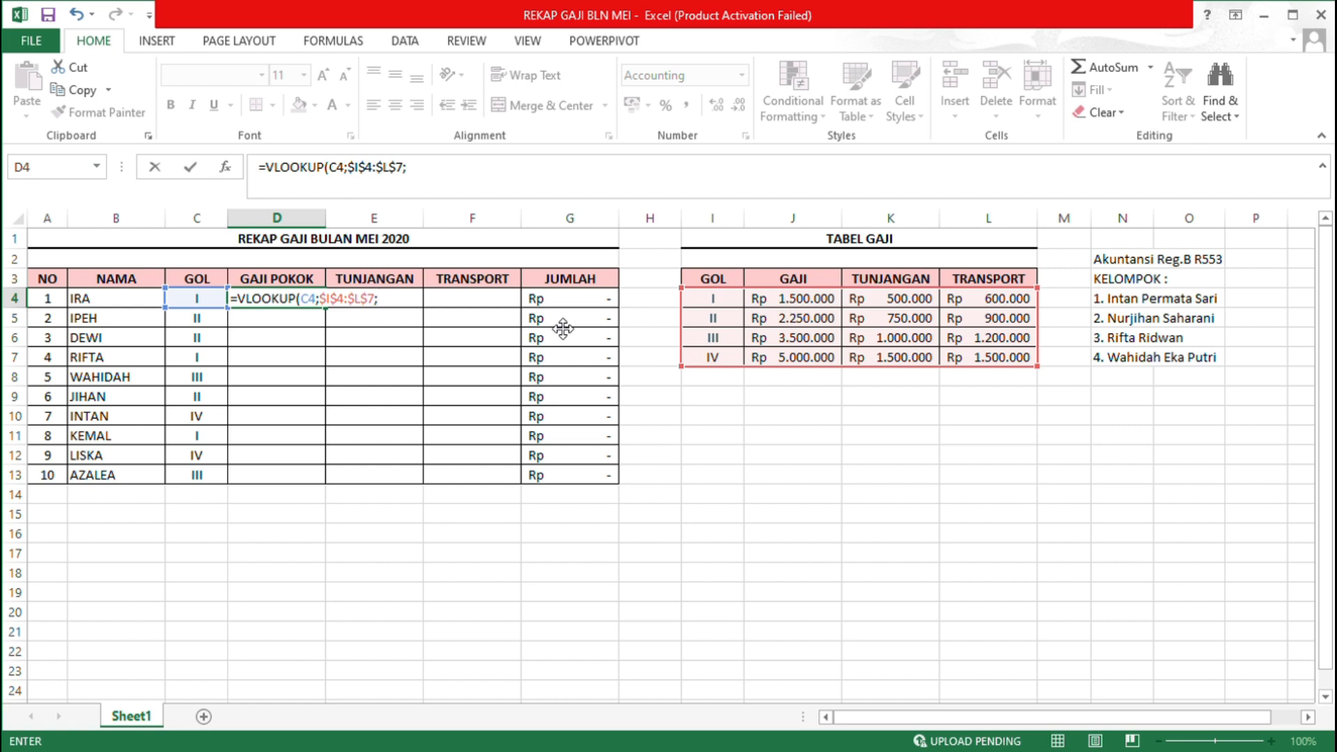
pyautogui.write('2;')
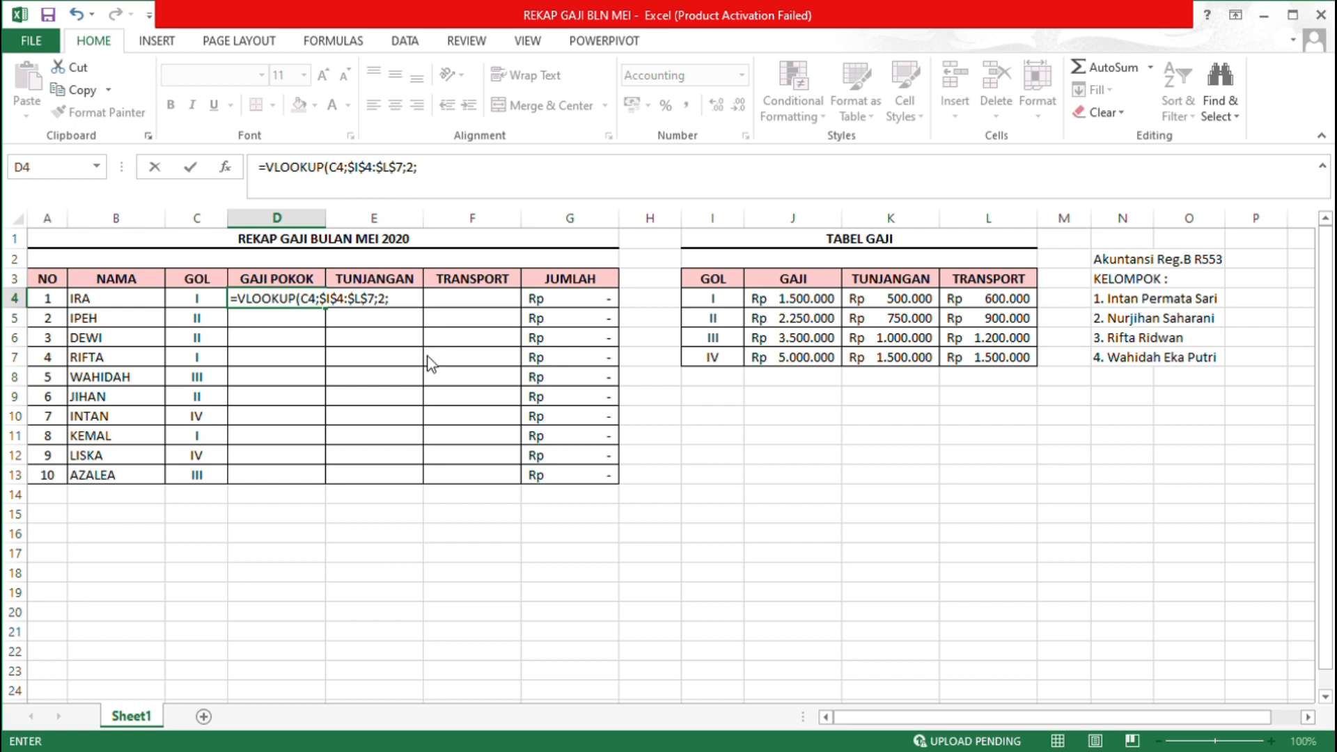
pyautogui.click(418, 303)
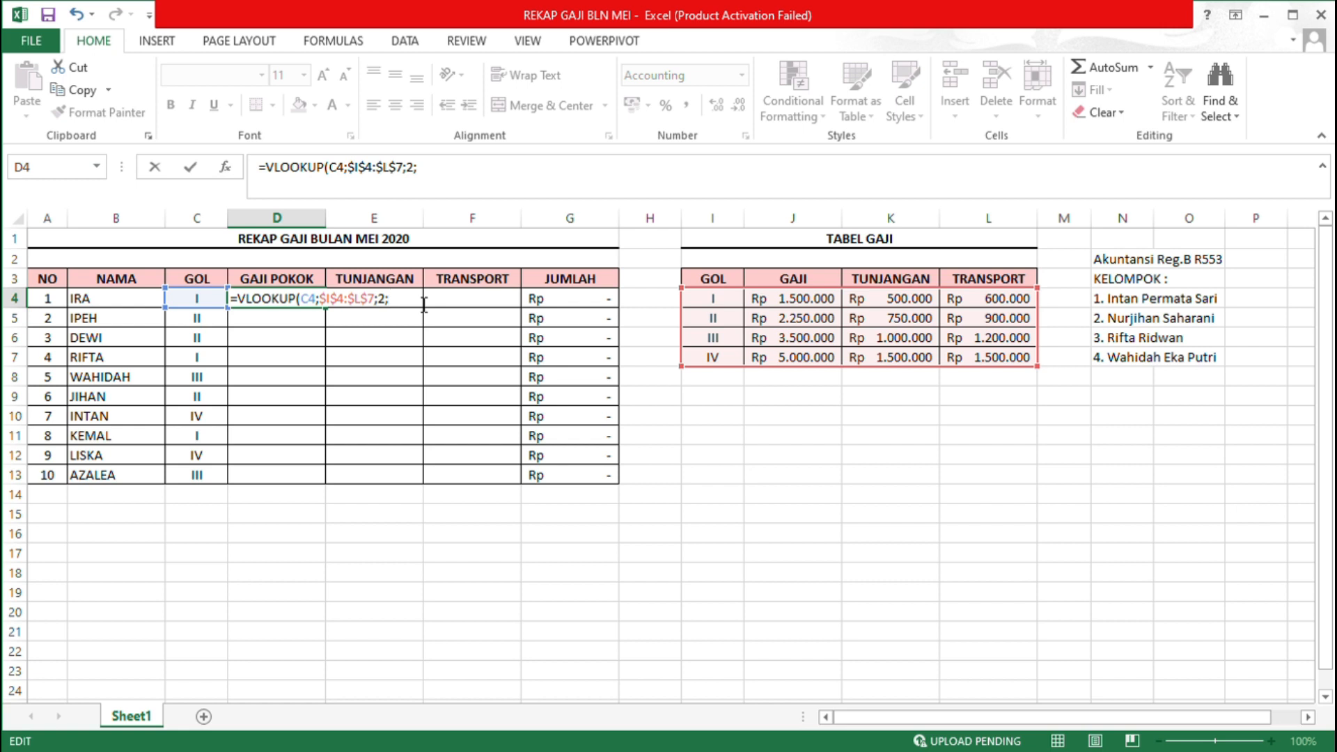
pyautogui.write('0')
pyautogui.write(')')
pyautogui.press('Return')
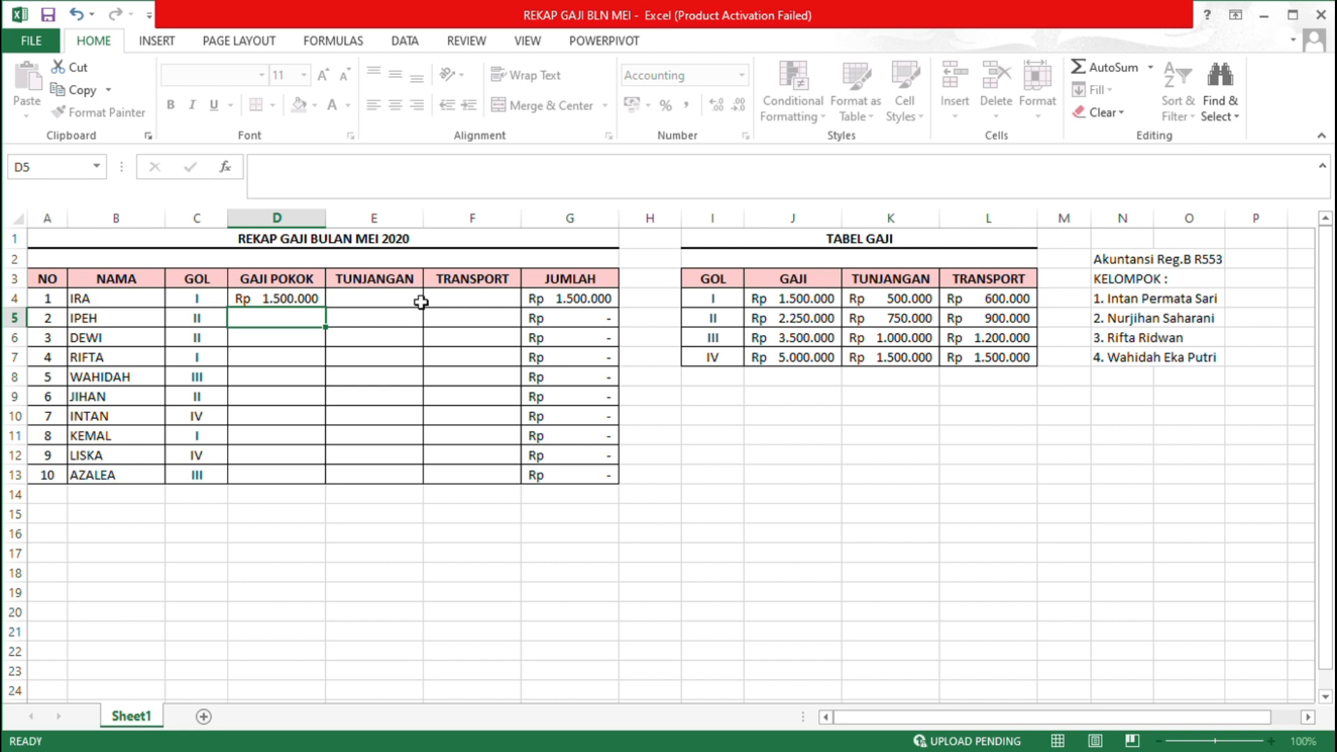
# Fill the GAJI POKOK formula from D4 down through D13.
pyautogui.press('Up')
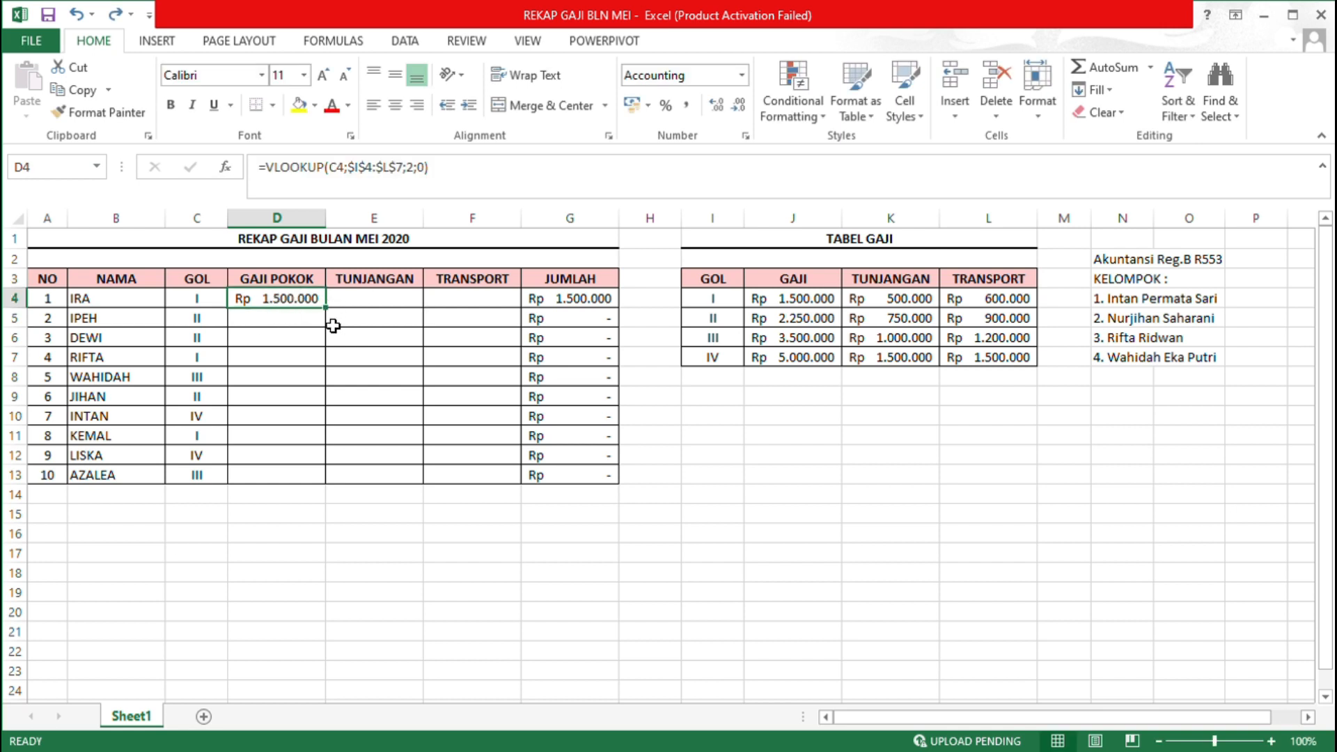
pyautogui.moveTo(327, 308); pyautogui.dragTo(330, 484)
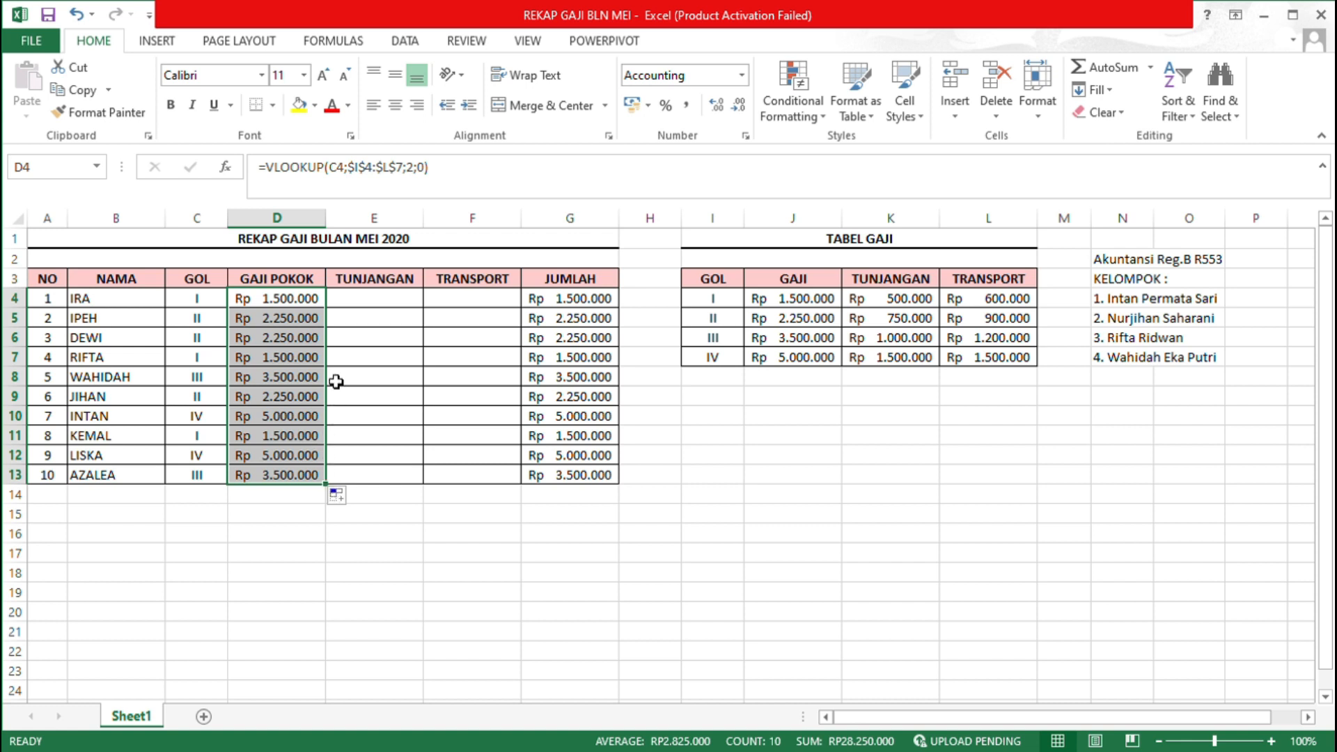
pyautogui.click(349, 336)
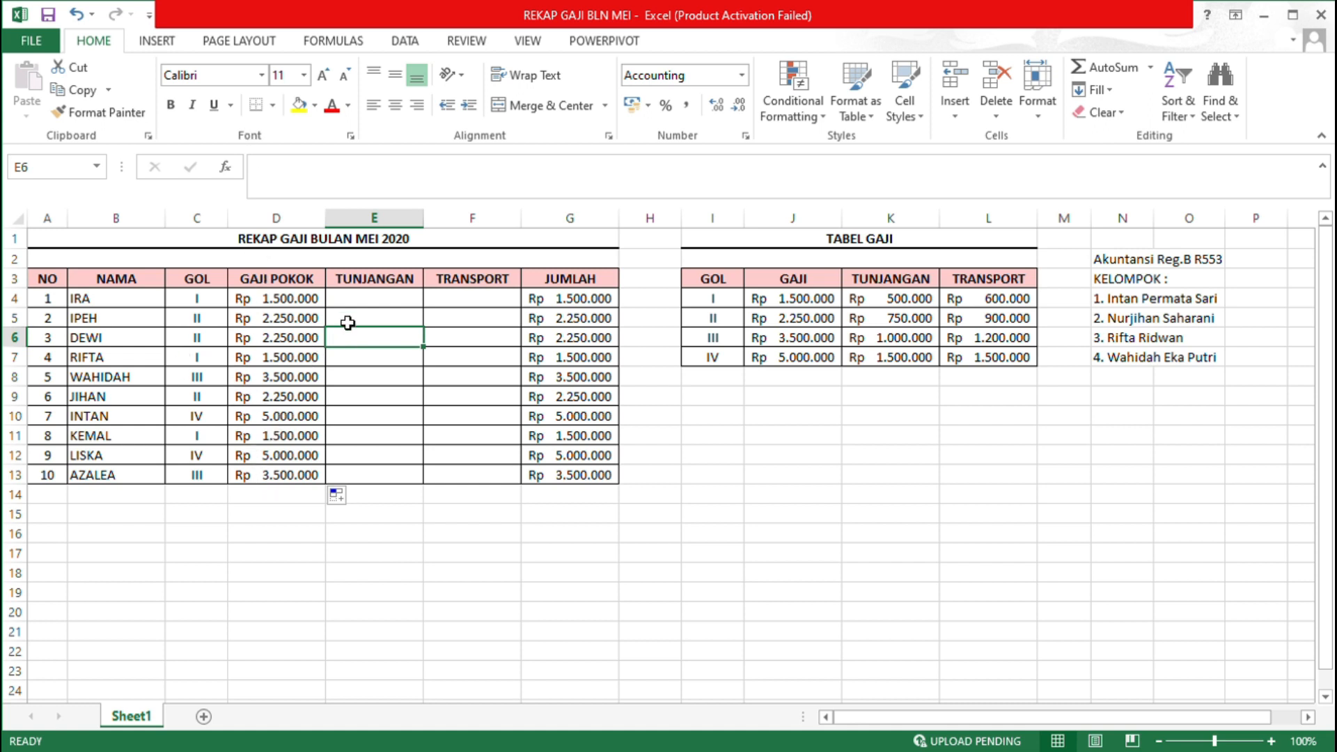
# Enter =VLOOKUP(C4;$I$4:$L$7;3;0) in E4 for TUNJANGAN and fill it down through E13.
pyautogui.click(354, 302)
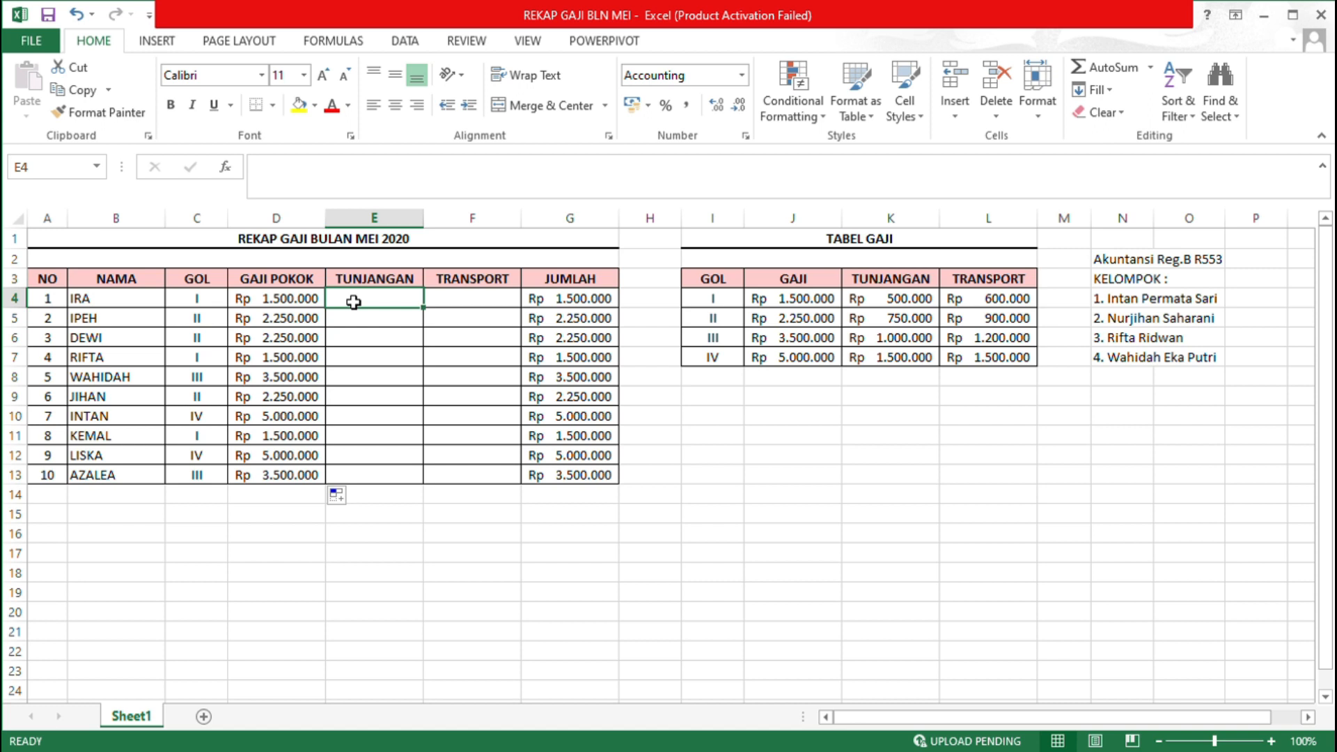
pyautogui.write('=VLOOKUP(')
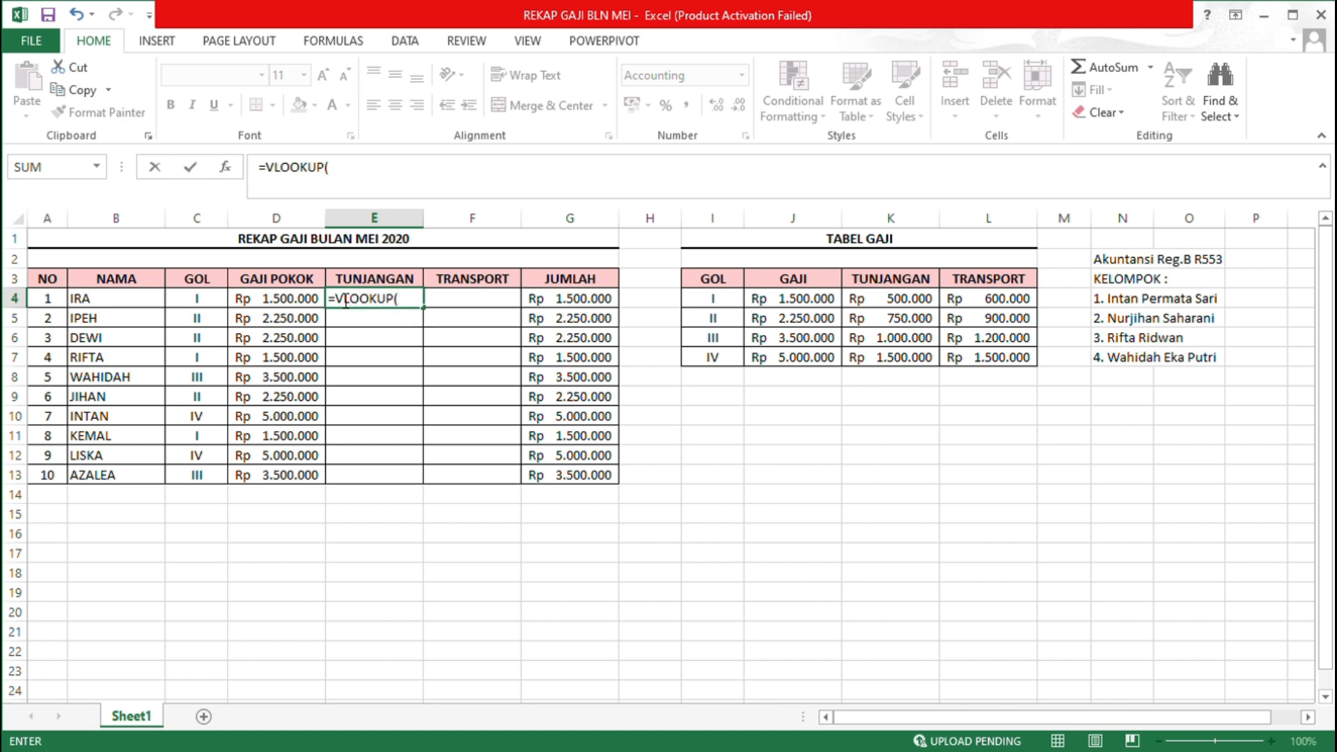
pyautogui.click(202, 307)
pyautogui.write(';')
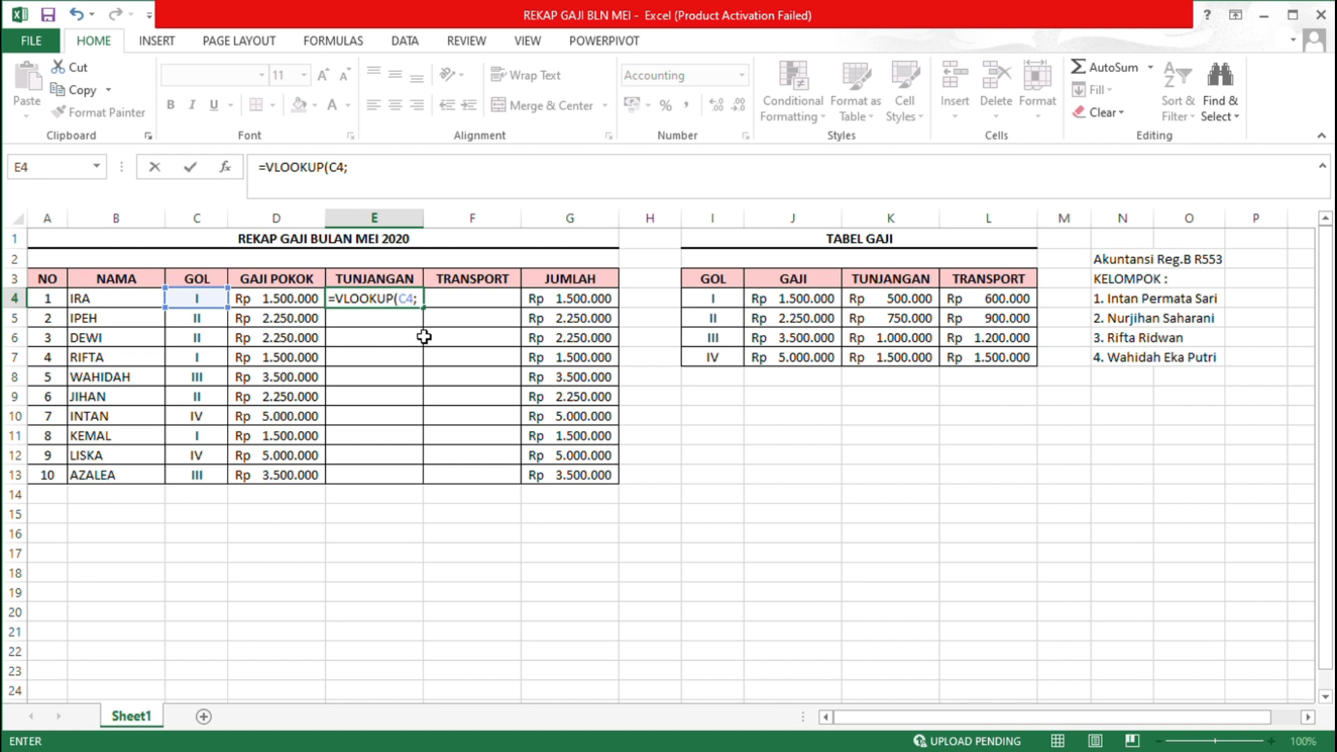
pyautogui.moveTo(723, 308); pyautogui.dragTo(973, 362)
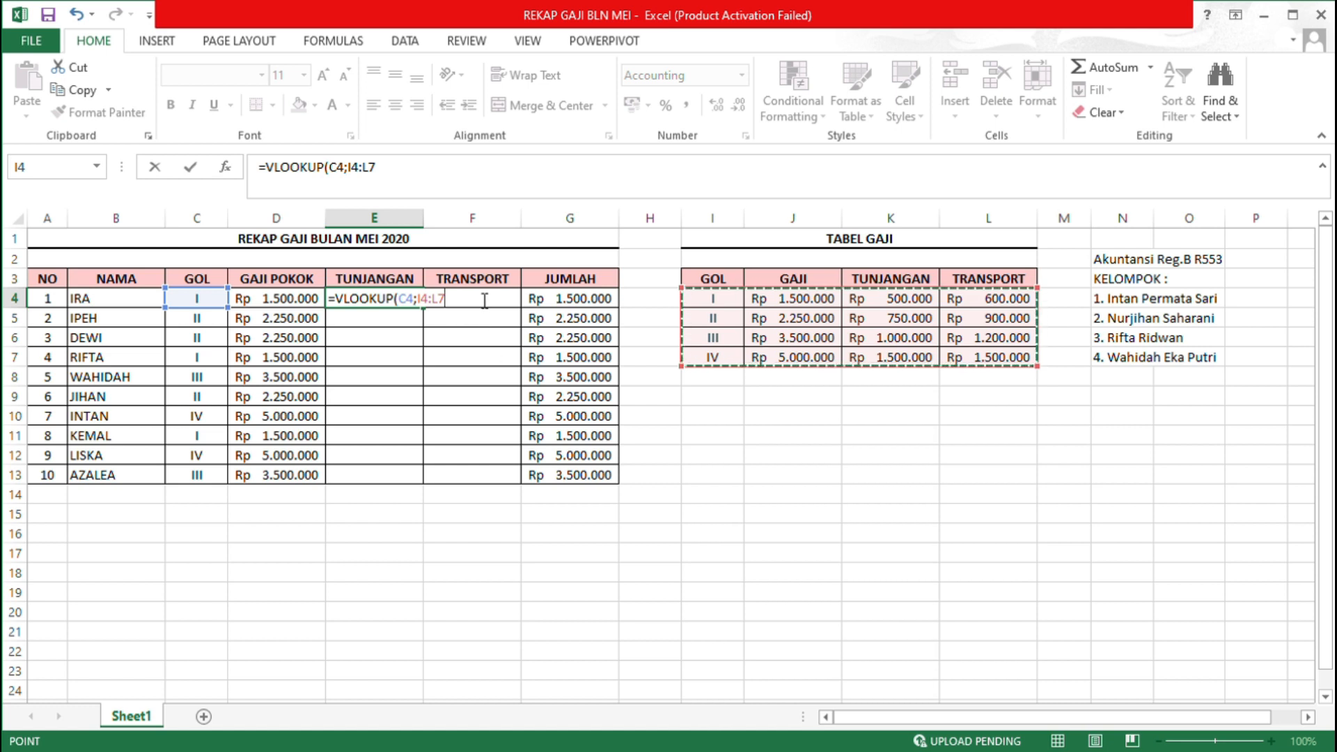
pyautogui.press('F4')
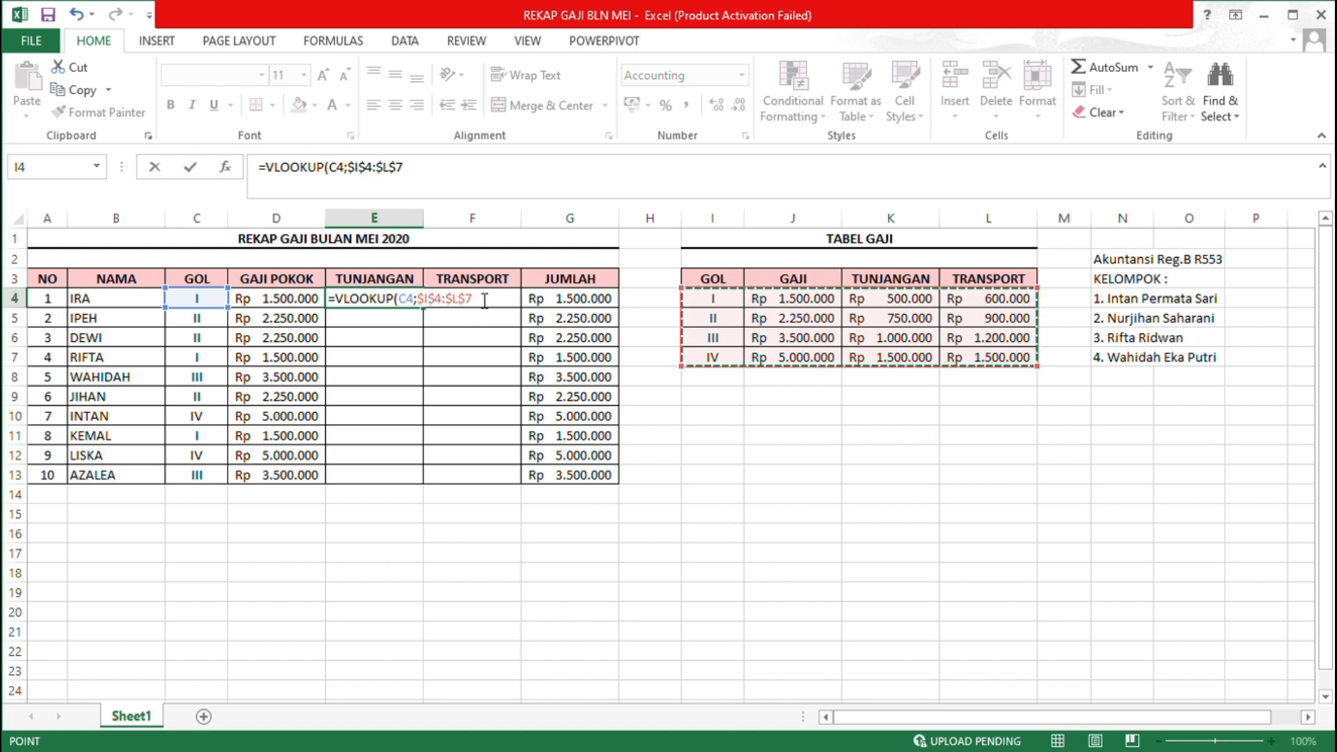
pyautogui.write(';3')
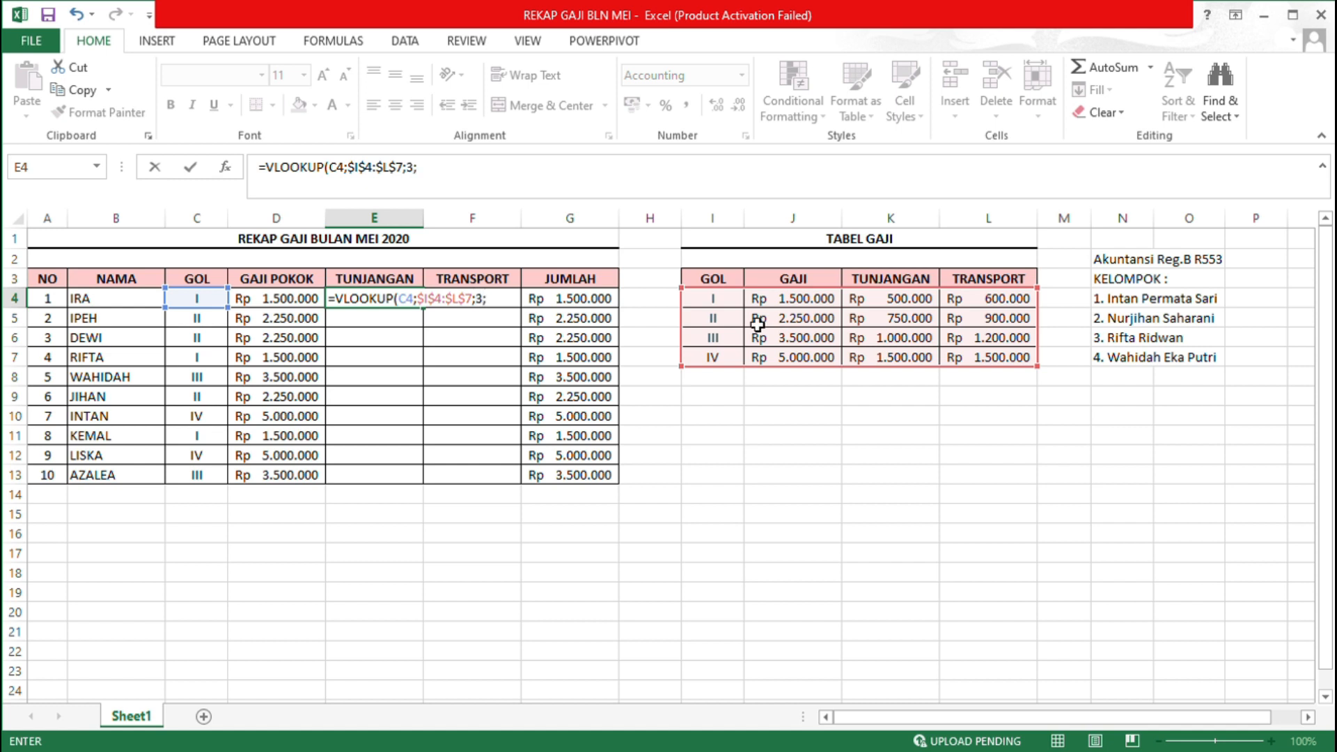
pyautogui.write('0)')
pyautogui.press('Return')
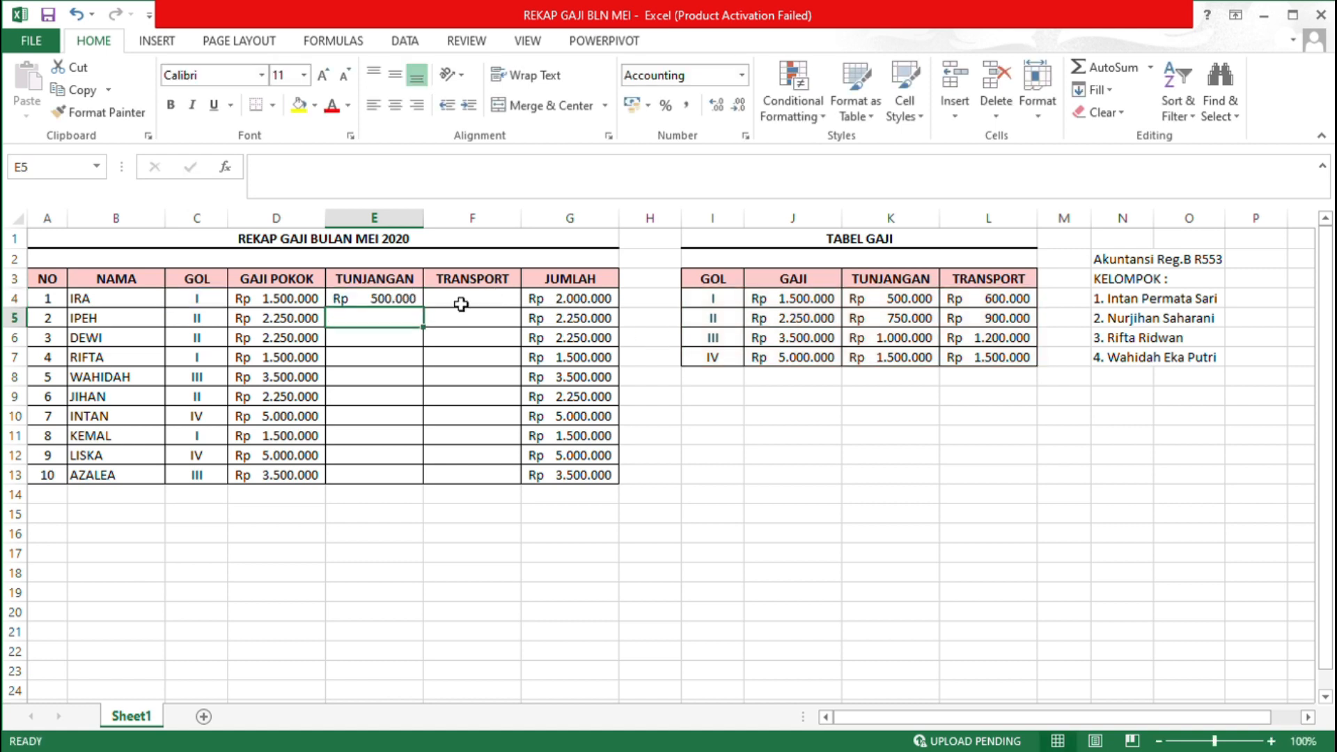
pyautogui.click(377, 308)
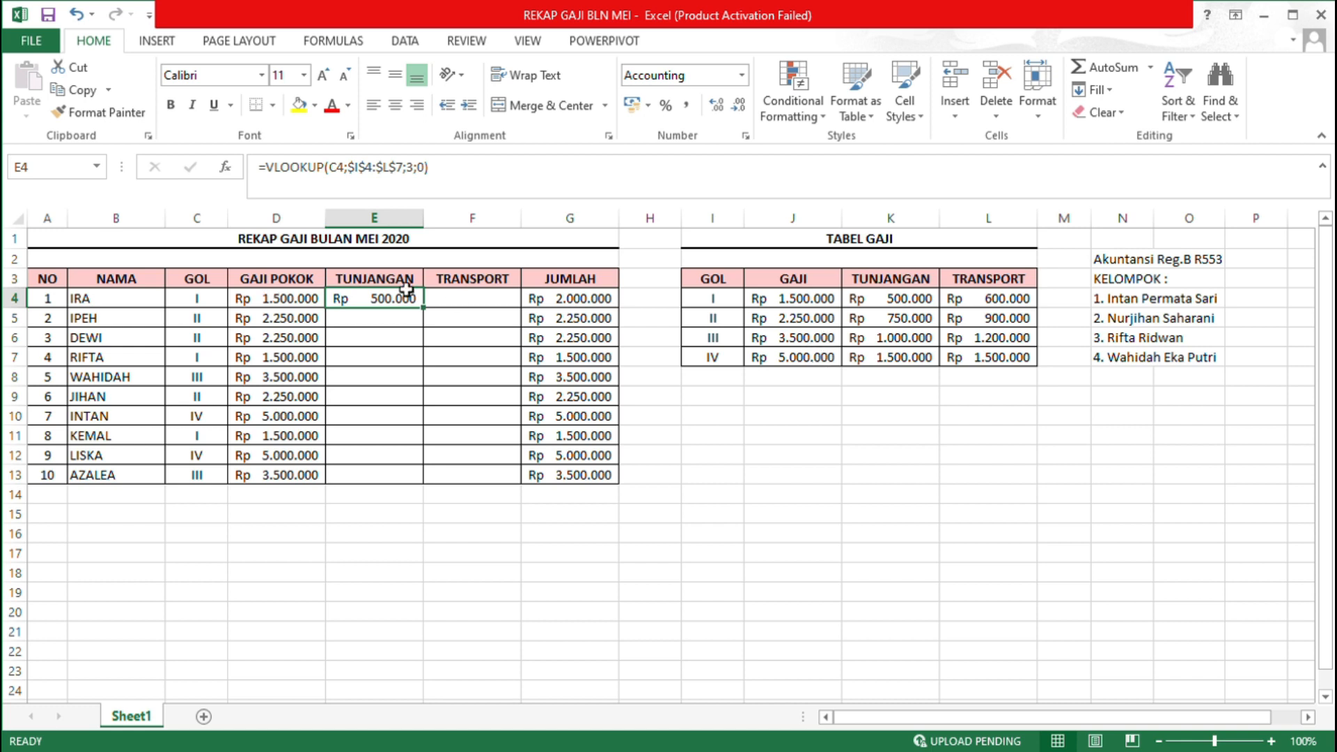
pyautogui.moveTo(429, 315); pyautogui.dragTo(427, 486)
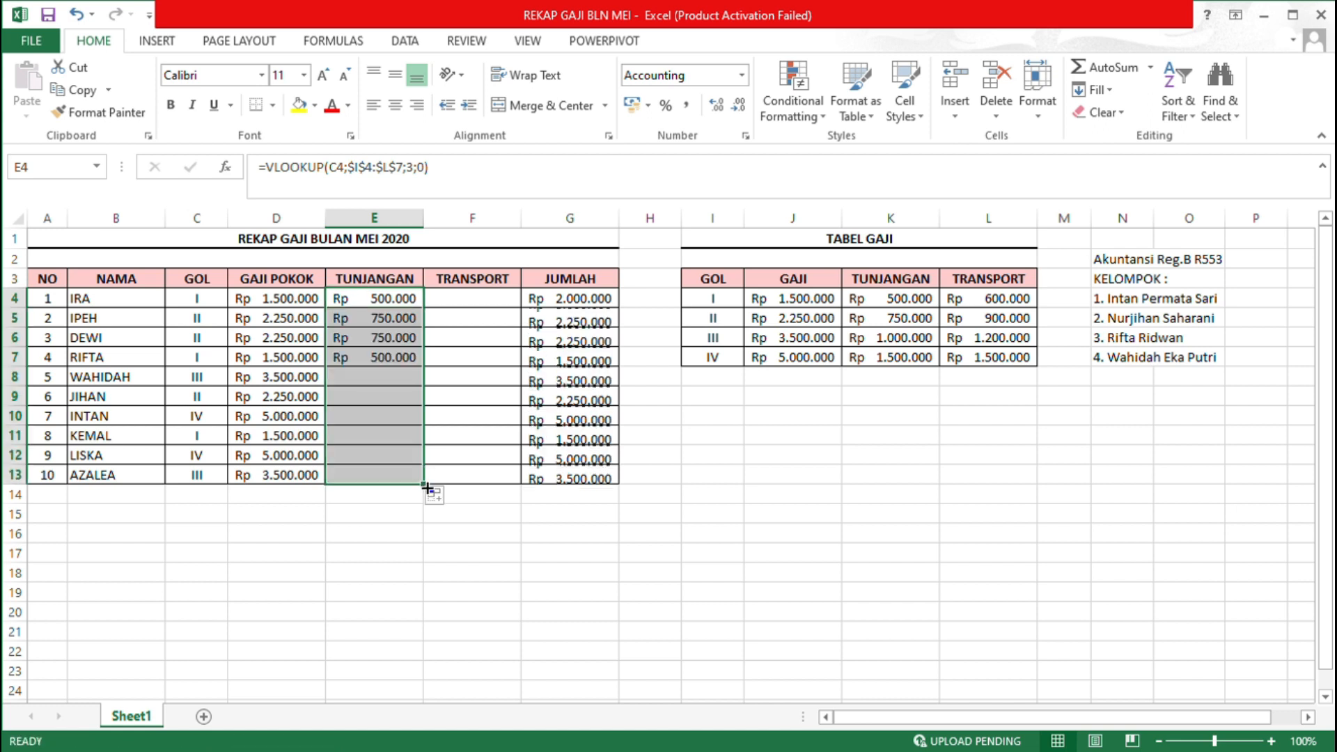
# Enter =VLOOKUP(C4;$I$4:$L$7;4;0) in F4 for TRANSPORT and fill it down through F13.
pyautogui.click(486, 298)
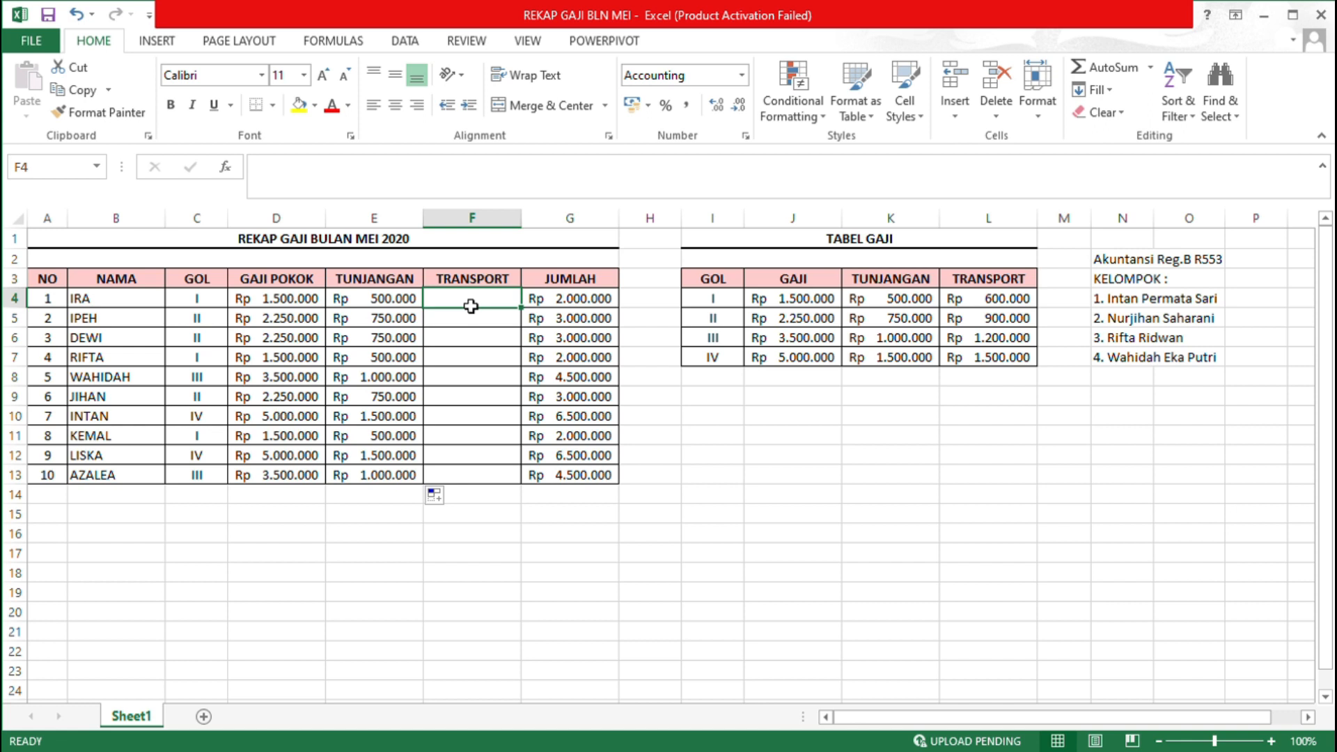
pyautogui.write('=VLOOKUP')
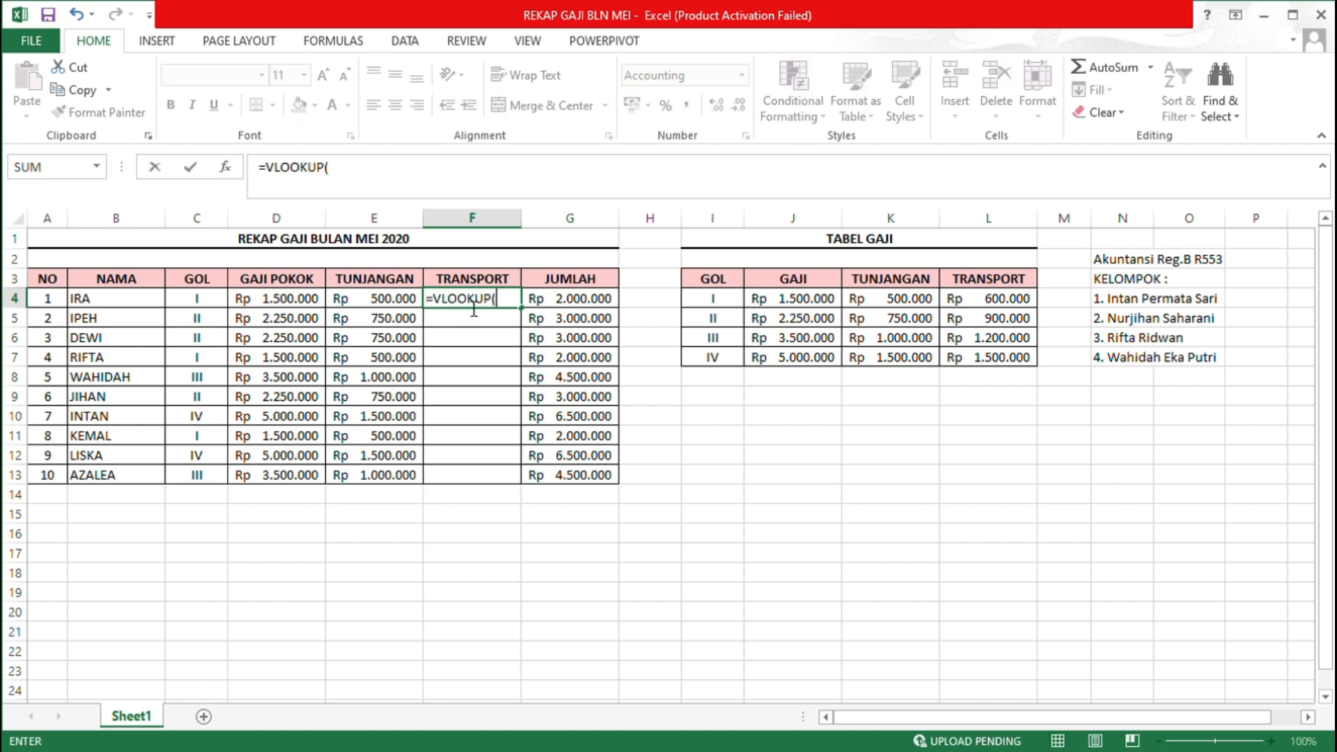
pyautogui.write('(')
pyautogui.click(210, 306)
pyautogui.write(';')
pyautogui.moveTo(692, 302); pyautogui.dragTo(988, 367)
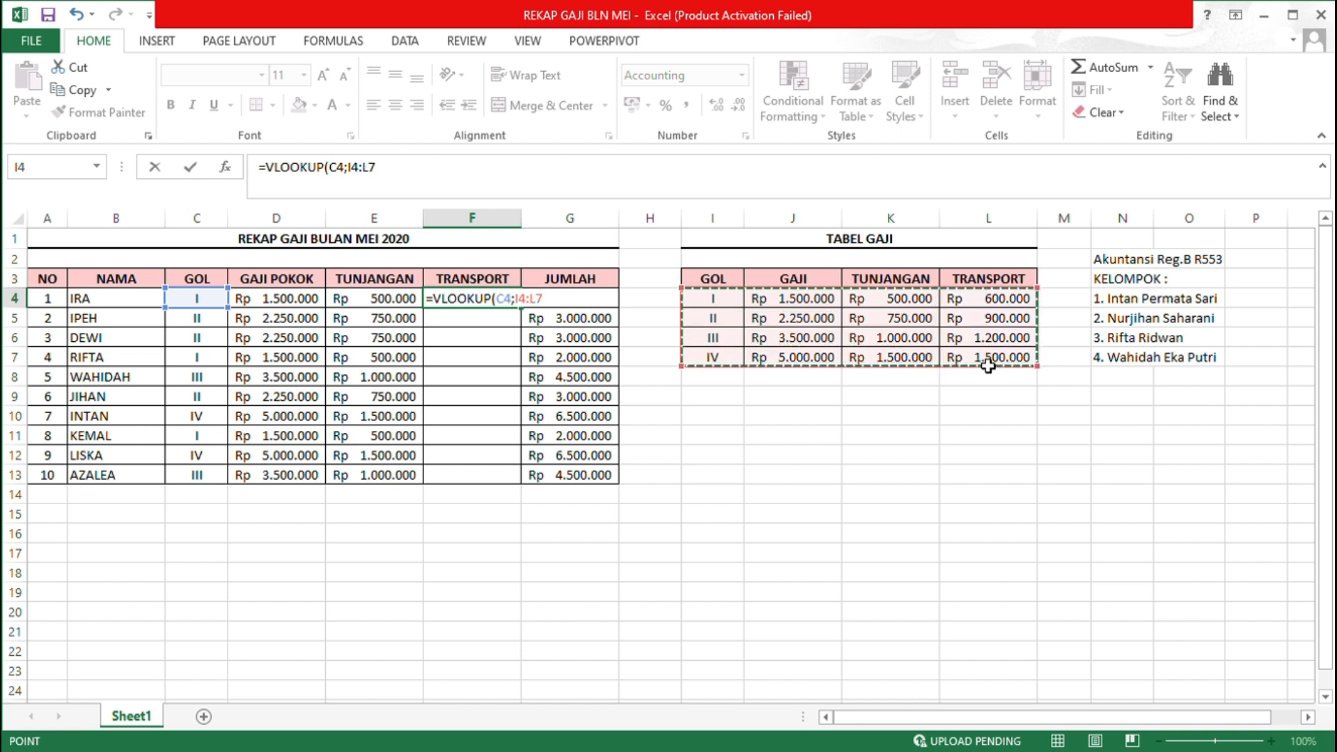
pyautogui.press('F4')
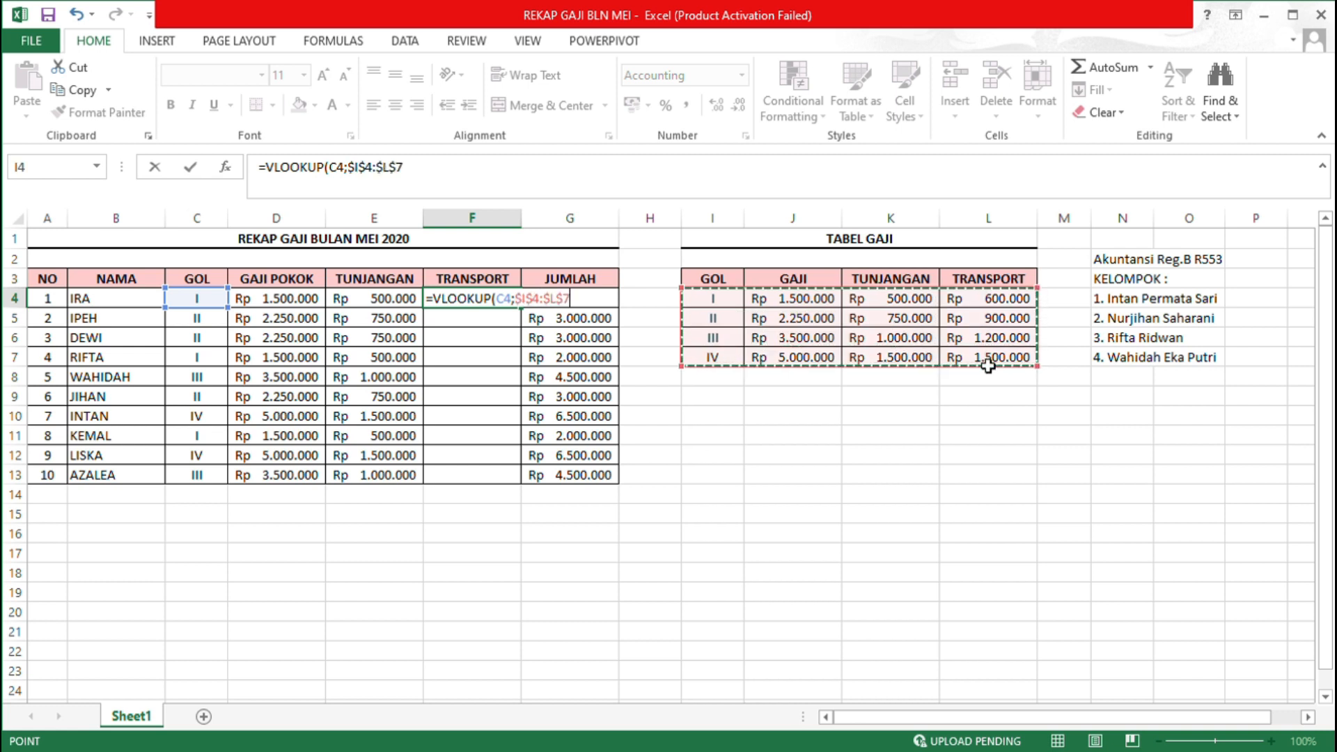
pyautogui.write(';4')
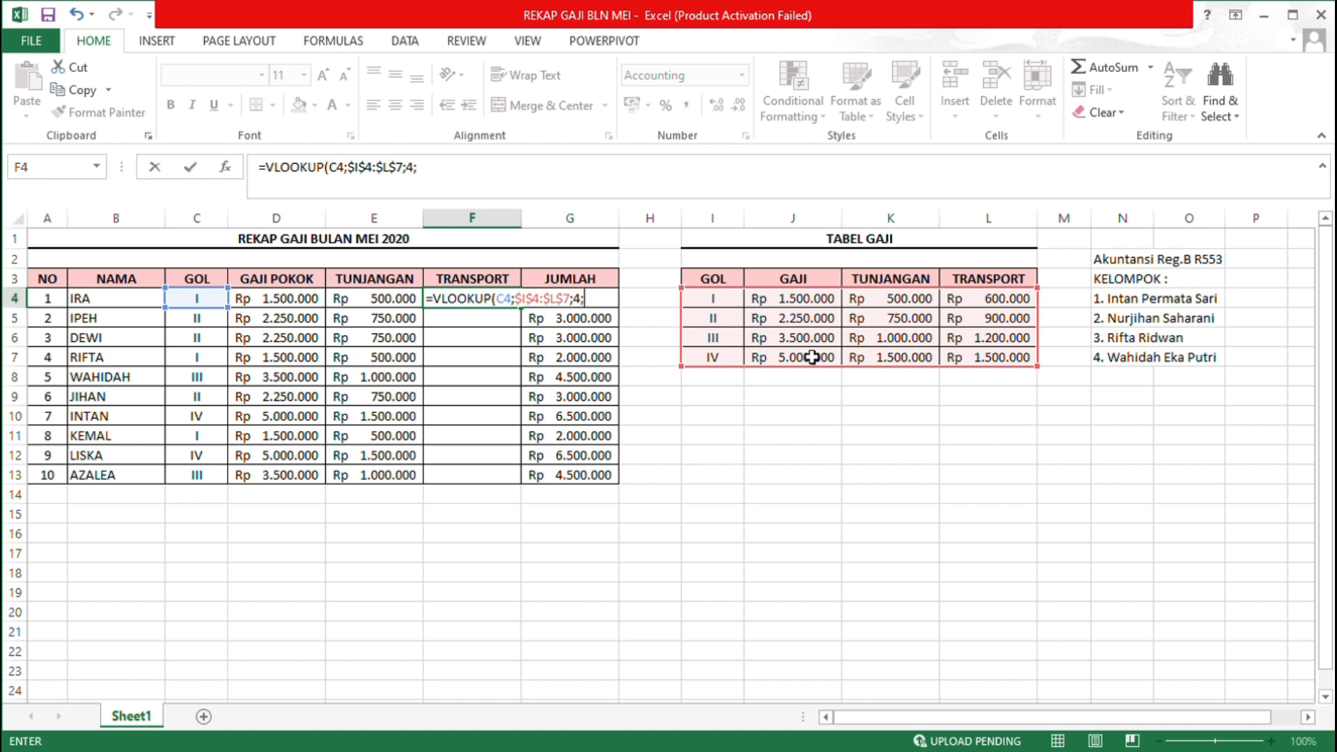
pyautogui.write('0')
pyautogui.press('Return')
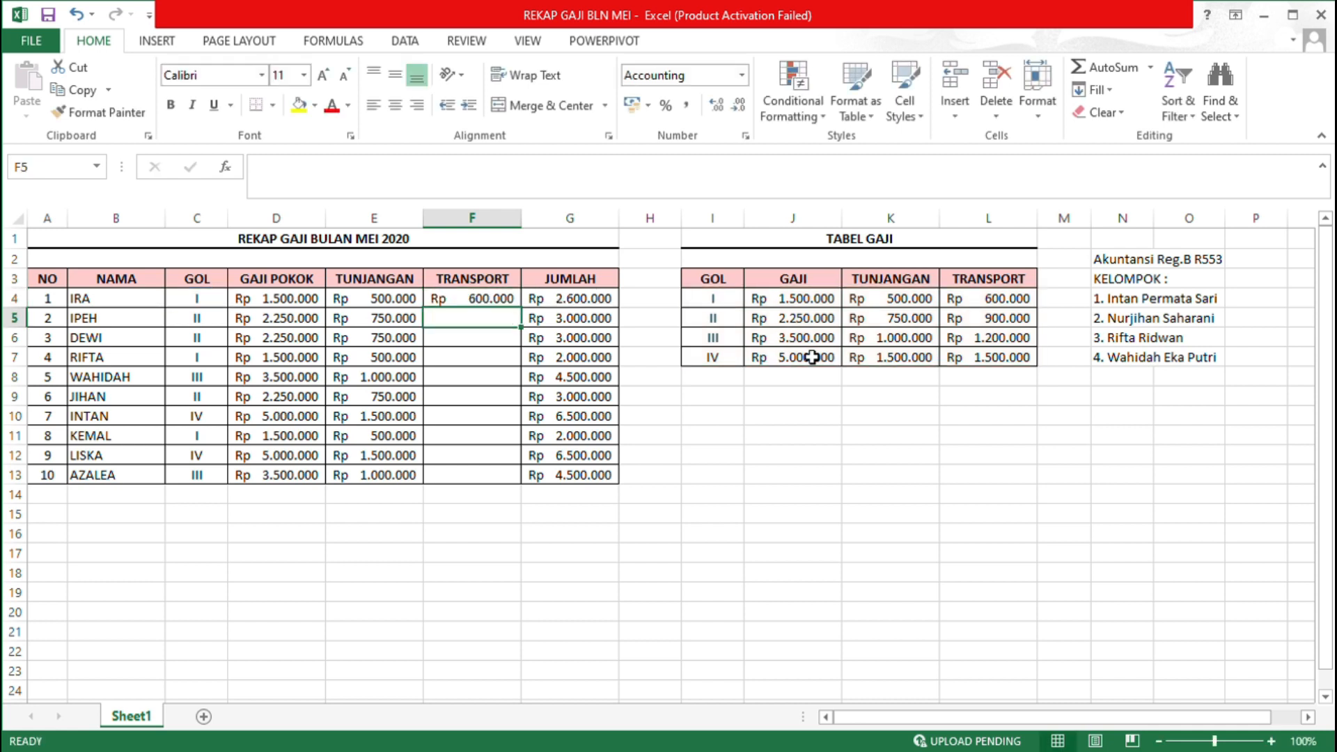
pyautogui.click(502, 301)
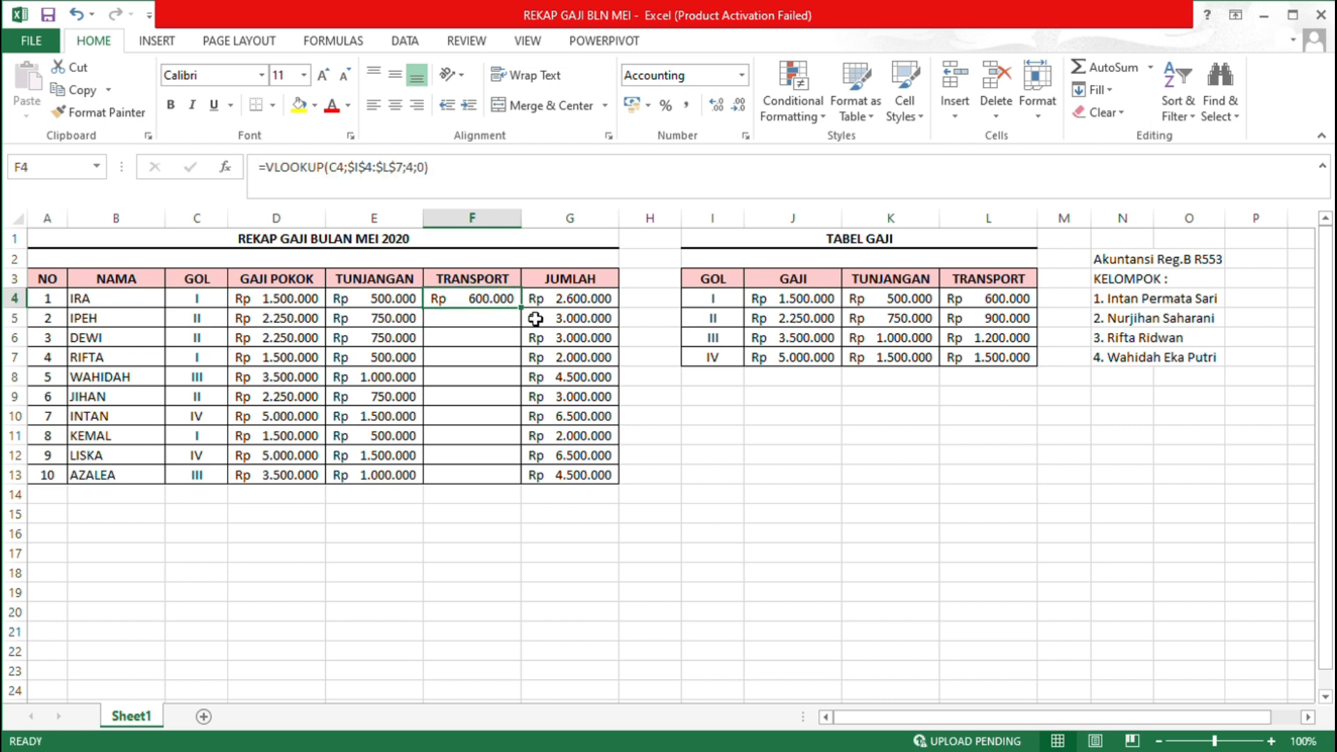
pyautogui.moveTo(527, 317); pyautogui.dragTo(515, 487)
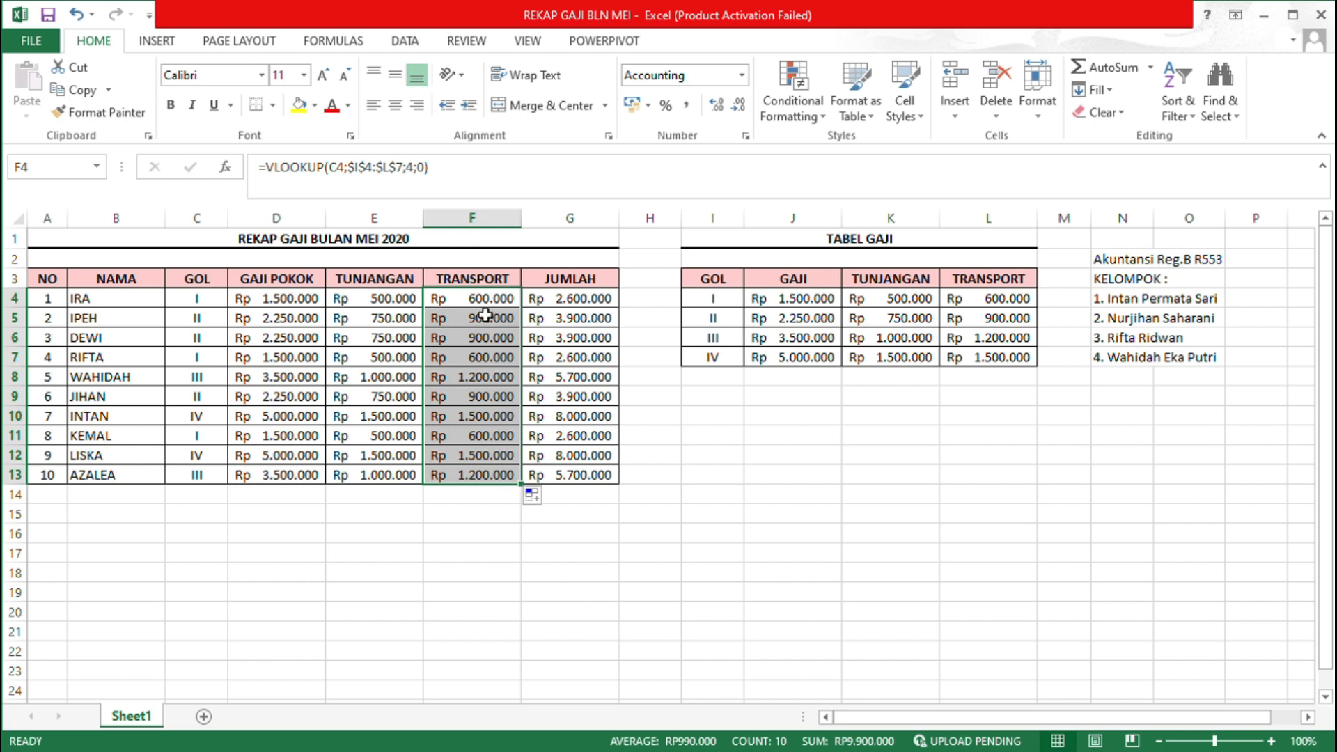
pyautogui.click(655, 406)
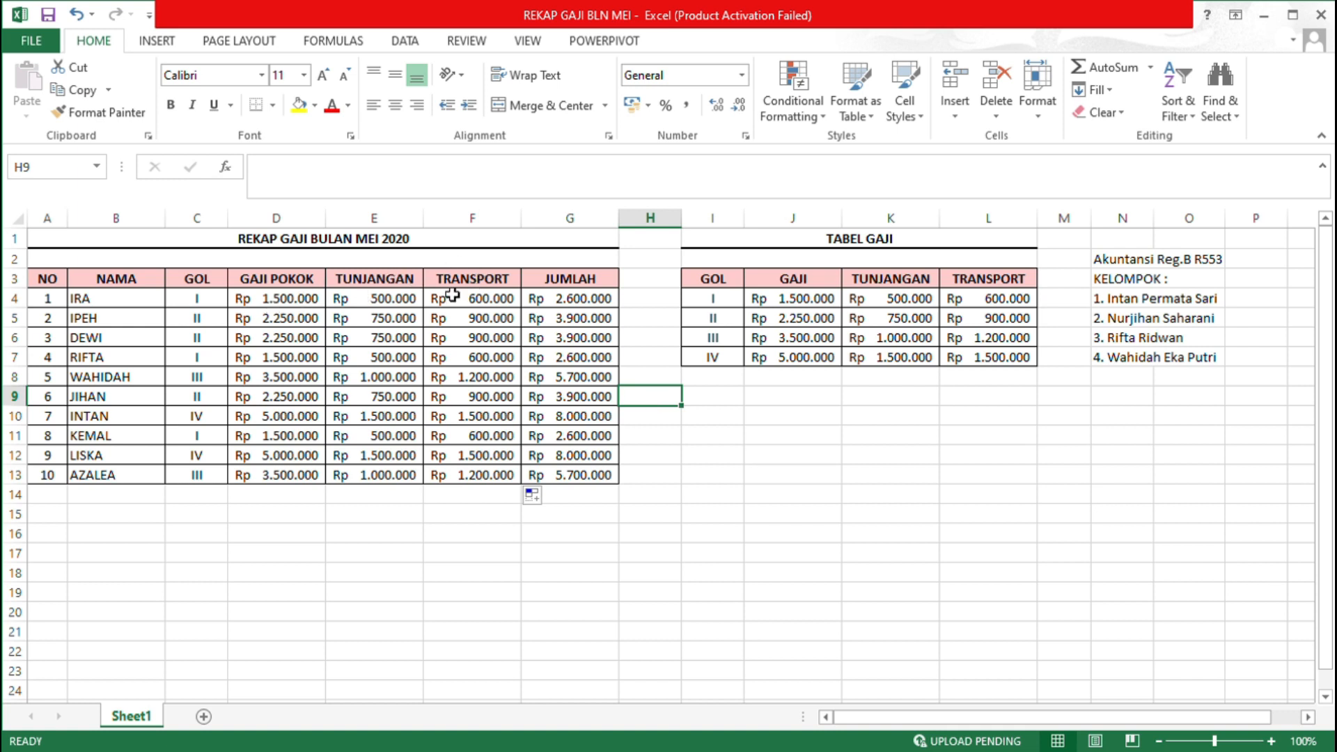
# Review the looked-up amounts in D4:F13 against the GOL code in C4 and the GAJI, TUNJANGAN and TRANSPORT columns of the salary table.
pyautogui.moveTo(277, 299); pyautogui.dragTo(482, 476)
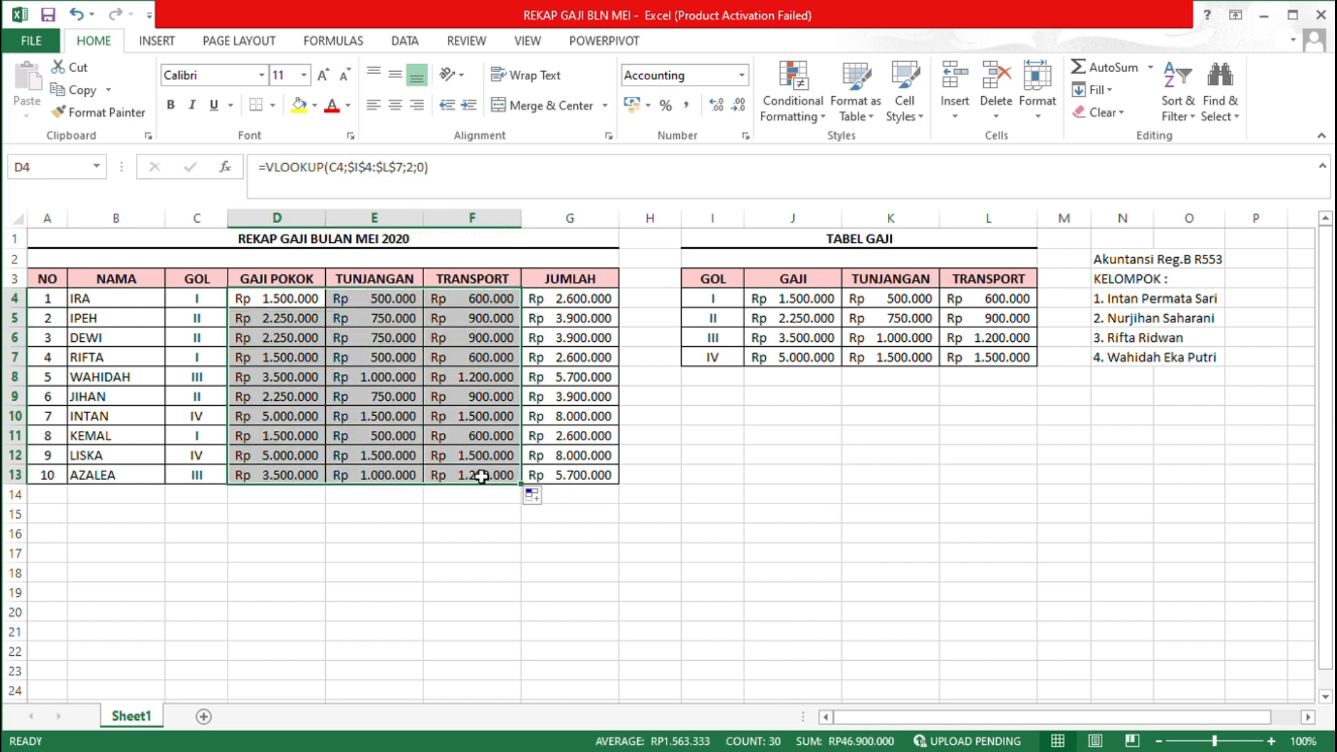
pyautogui.click(211, 304)
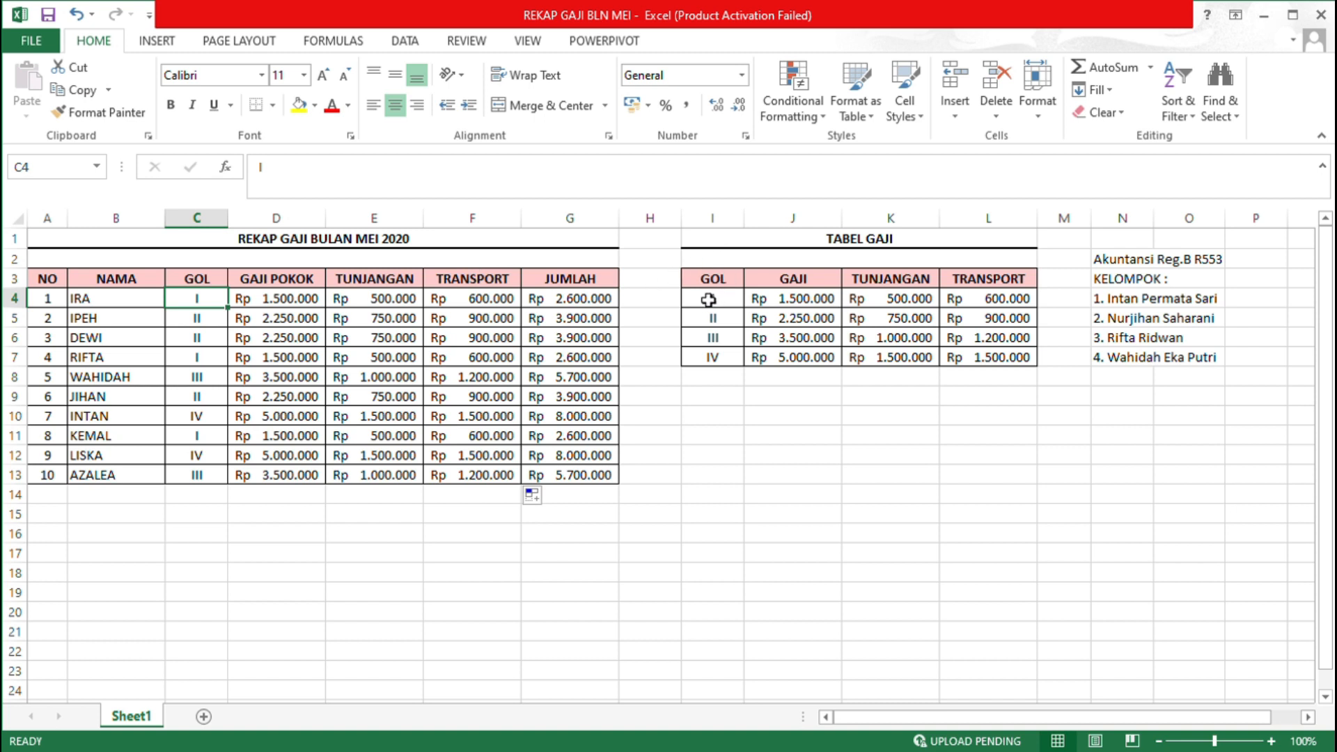
pyautogui.click(794, 281)
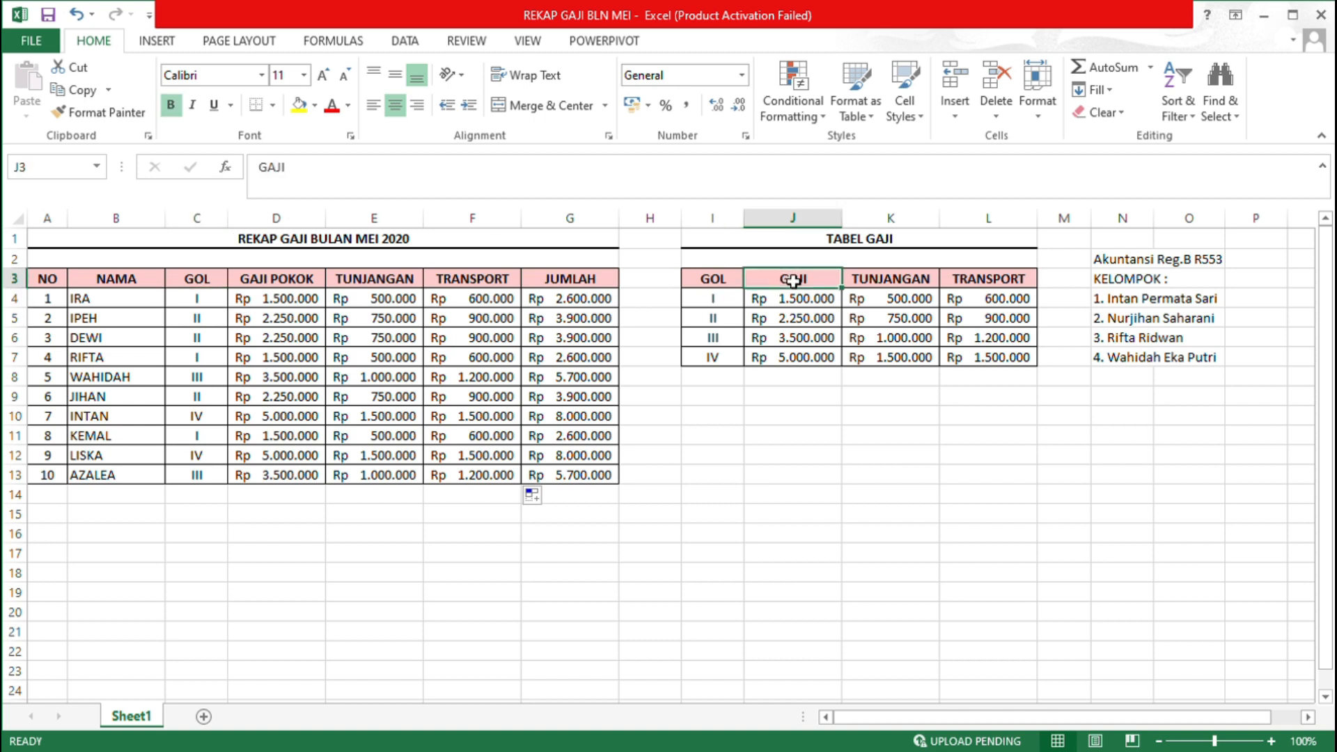
pyautogui.click(886, 280)
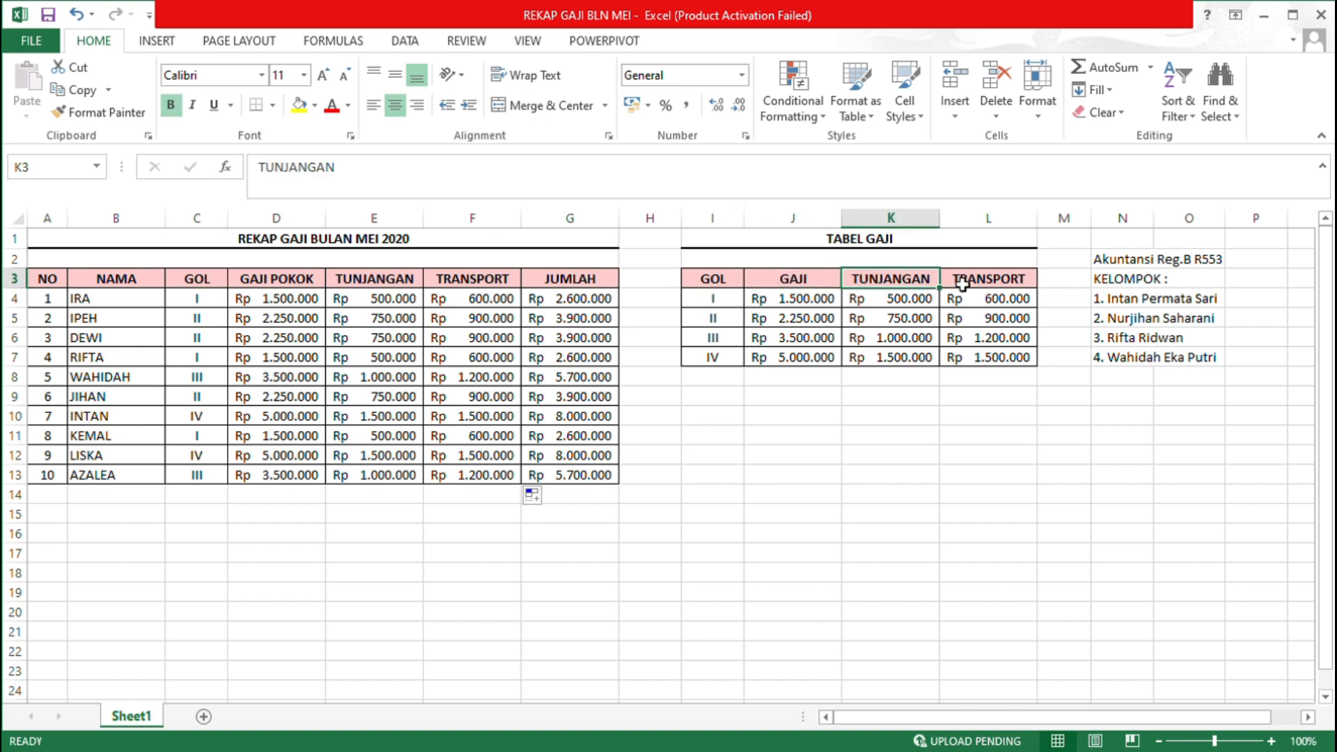
pyautogui.click(962, 283)
pyautogui.click(821, 300)
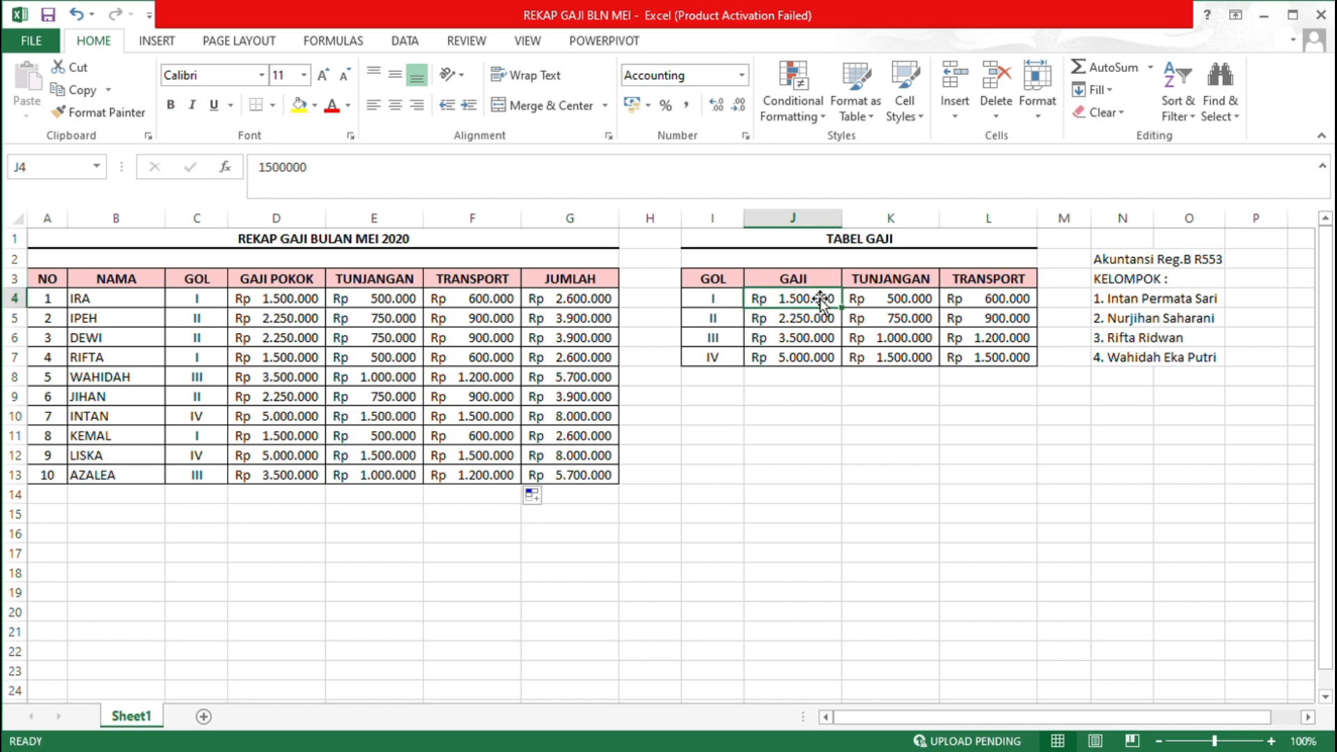
pyautogui.click(813, 324)
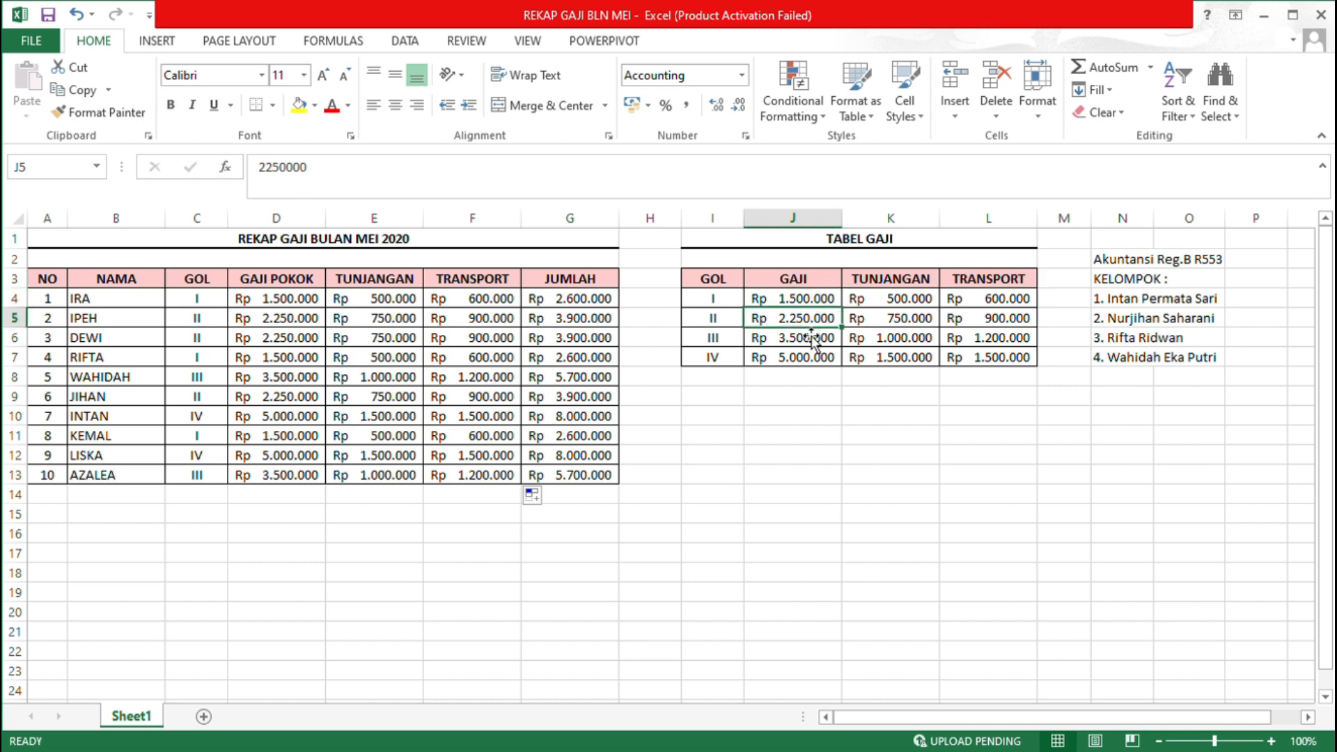